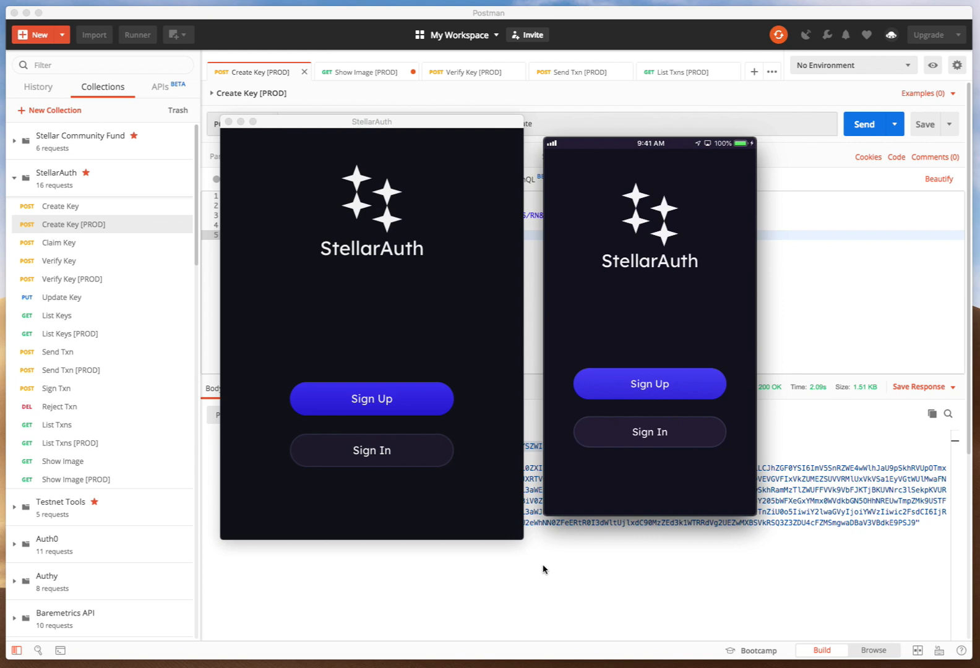
# Bring the API client forward and resend the Create Key [PROD] request to generate a new key and token.
pyautogui.click(544, 569)
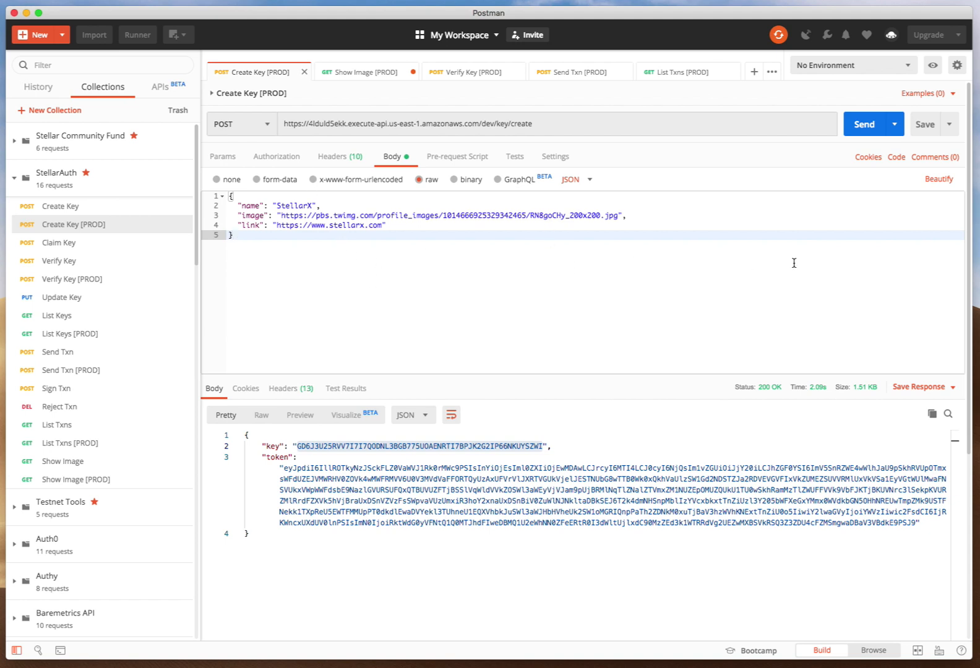
pyautogui.press('super+a')
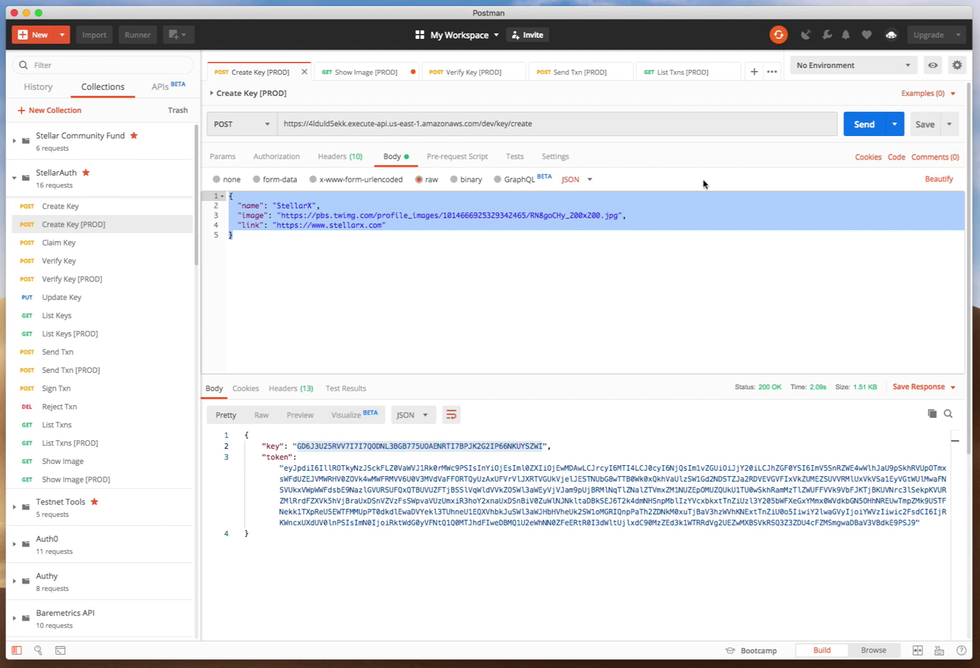
pyautogui.click(862, 129)
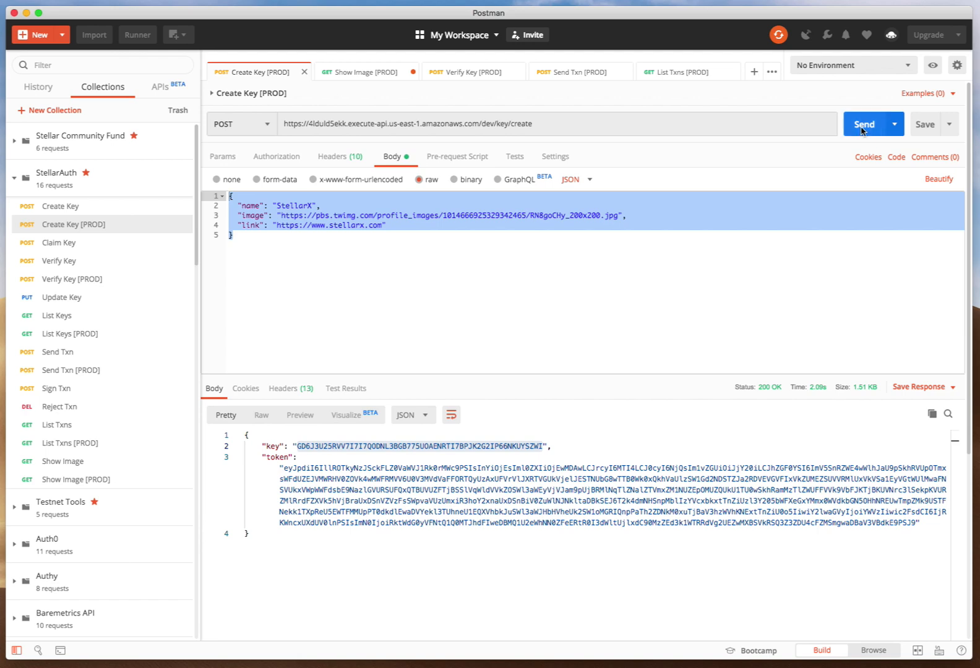
# Select and copy the token value from the Create Key response.
pyautogui.doubleClick(430, 489)
pyautogui.doubleClick(333, 447)
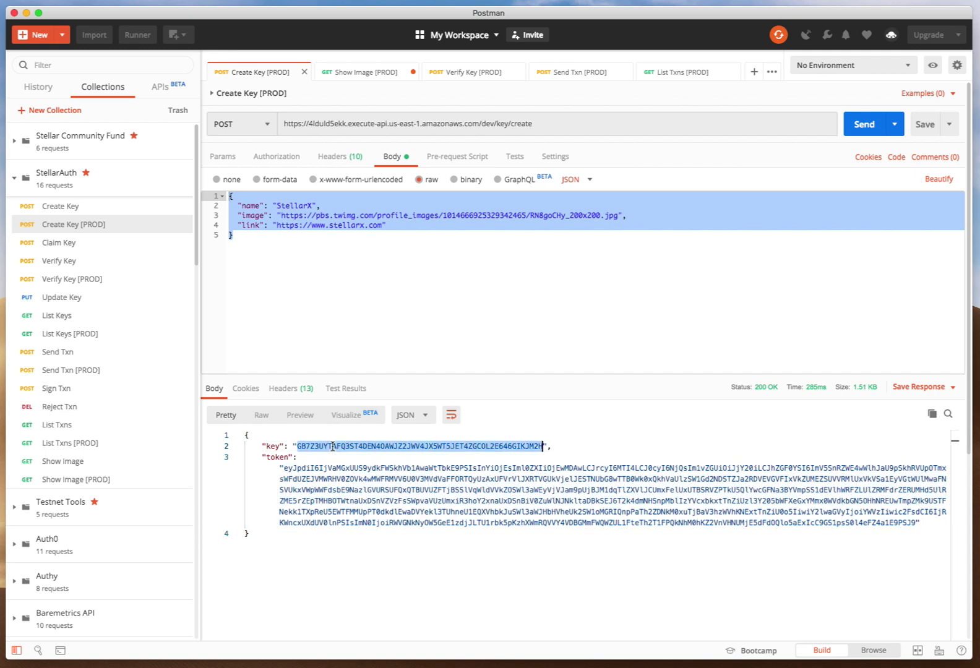
pyautogui.doubleClick(336, 486)
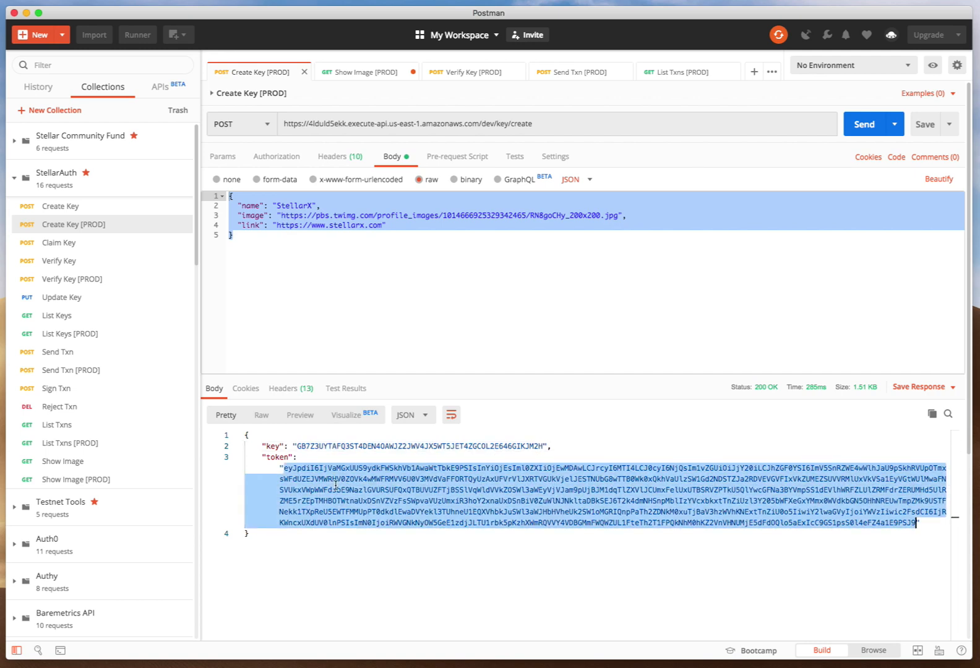
pyautogui.doubleClick(326, 448)
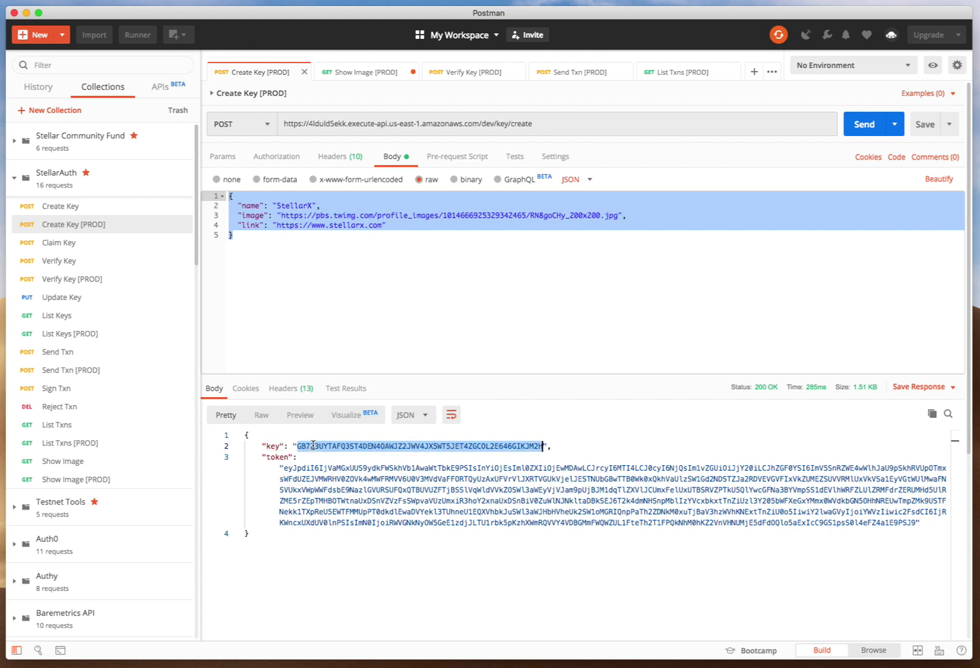
pyautogui.doubleClick(313, 475)
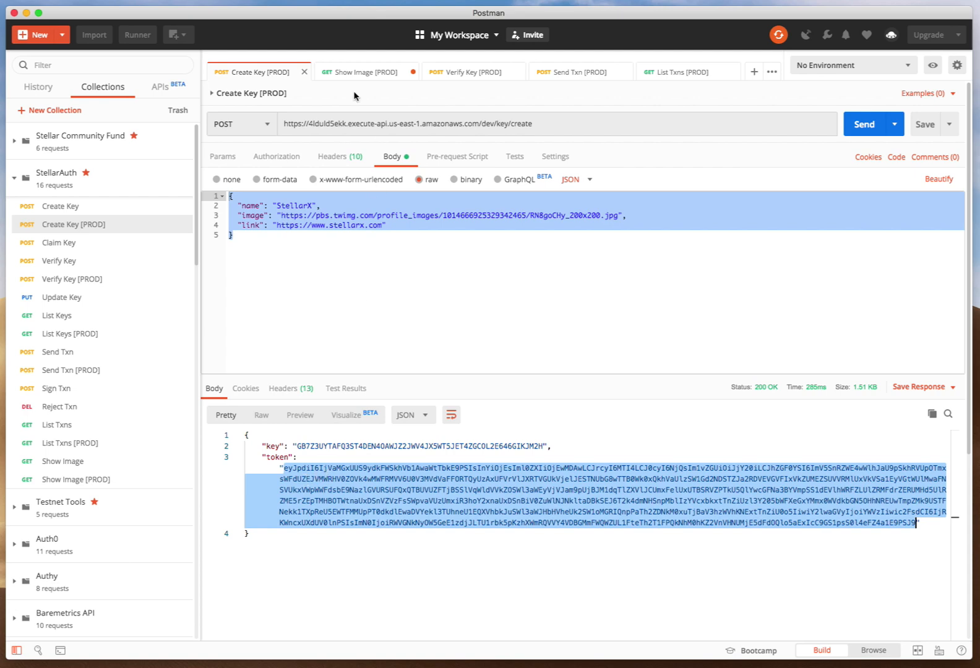
# Append the copied token to the Show Image [PROD] request URL and send the request.
pyautogui.click(347, 73)
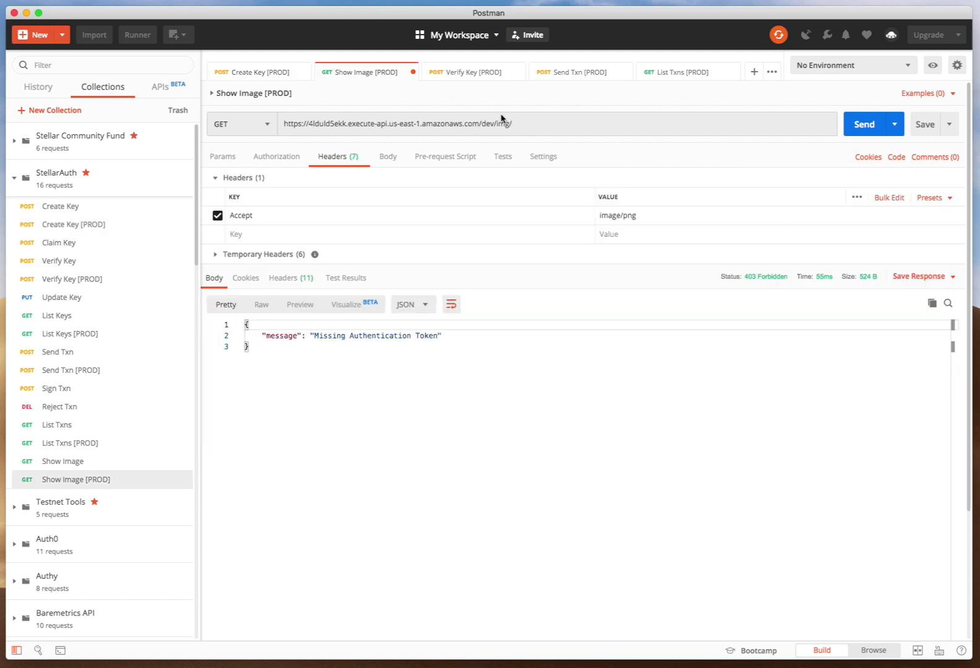
pyautogui.click(576, 125)
pyautogui.press('super+v')
pyautogui.click(846, 134)
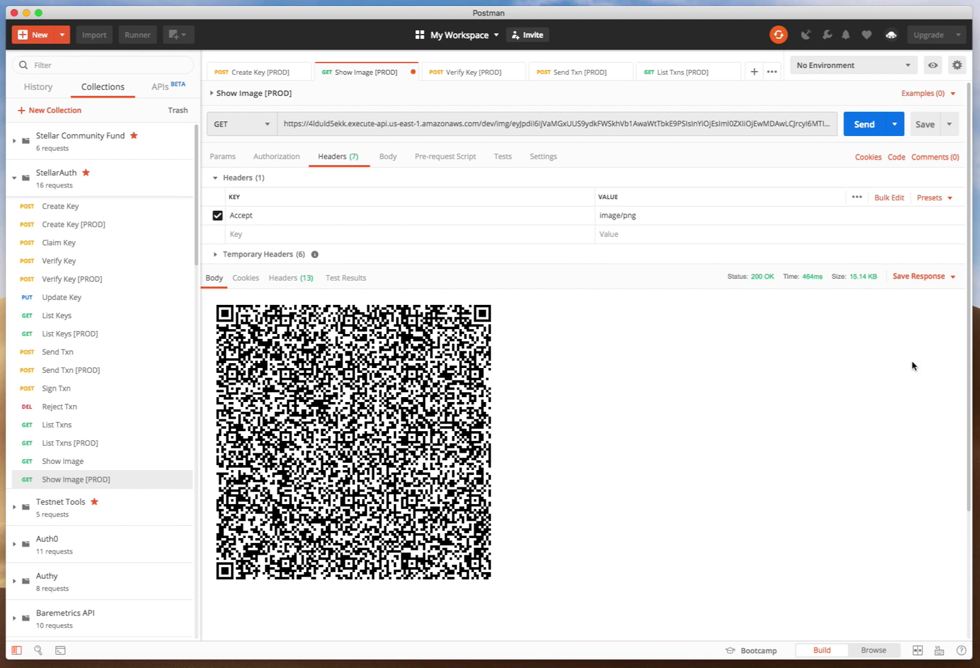
# Copy the complete Show Image request URL and bring the StellarX browser window forward.
pyautogui.click(400, 123)
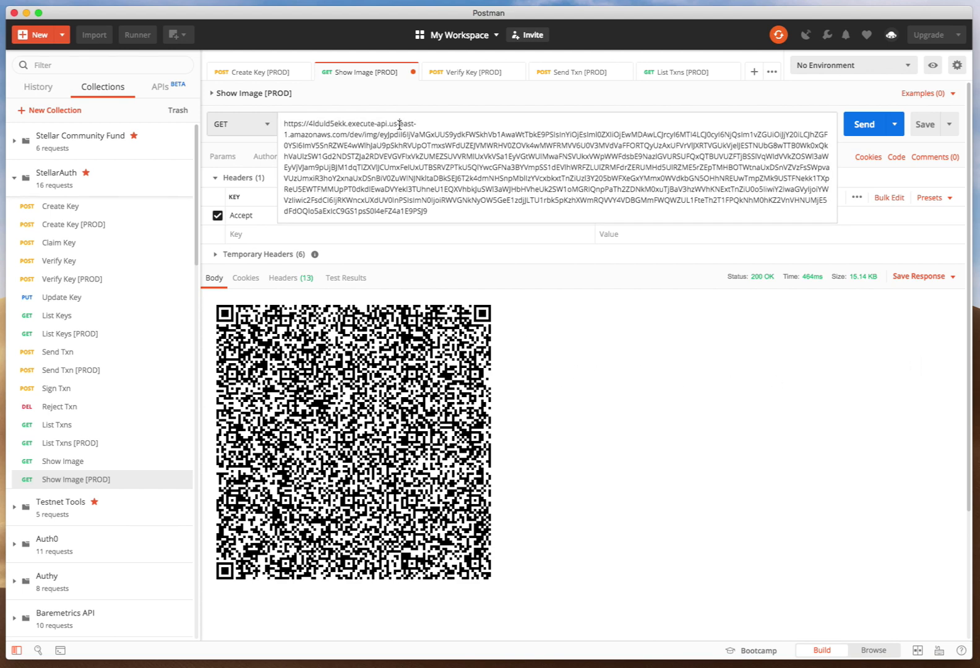
pyautogui.press('super+a')
pyautogui.moveTo(979, 10); pyautogui.dragTo(520, 32)
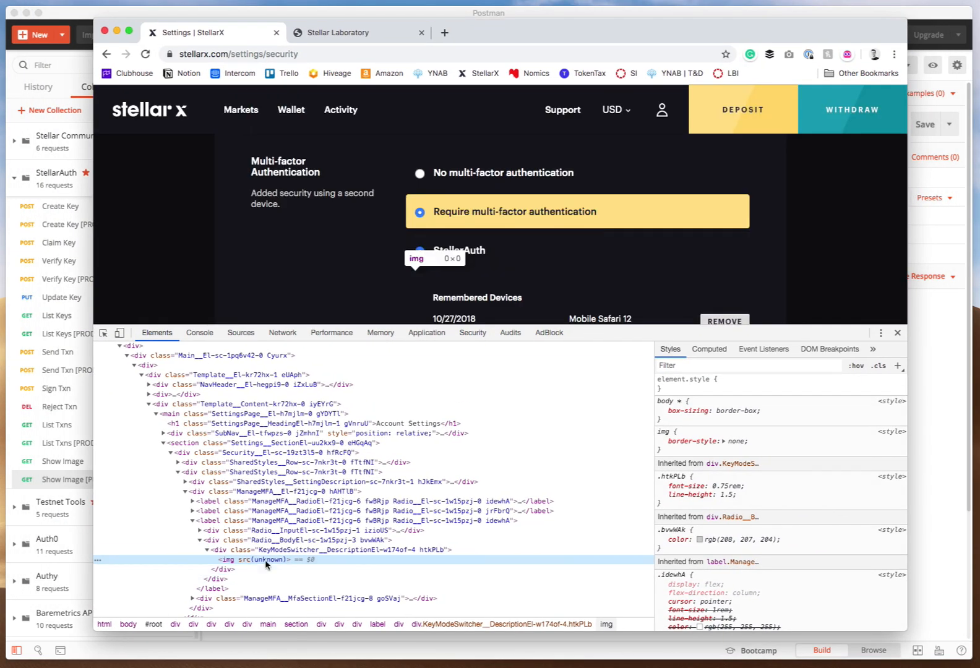
# Set the StellarAuth image's src attribute to the copied URL in the developer tools, then close the tools.
pyautogui.doubleClick(247, 560)
pyautogui.write('""')
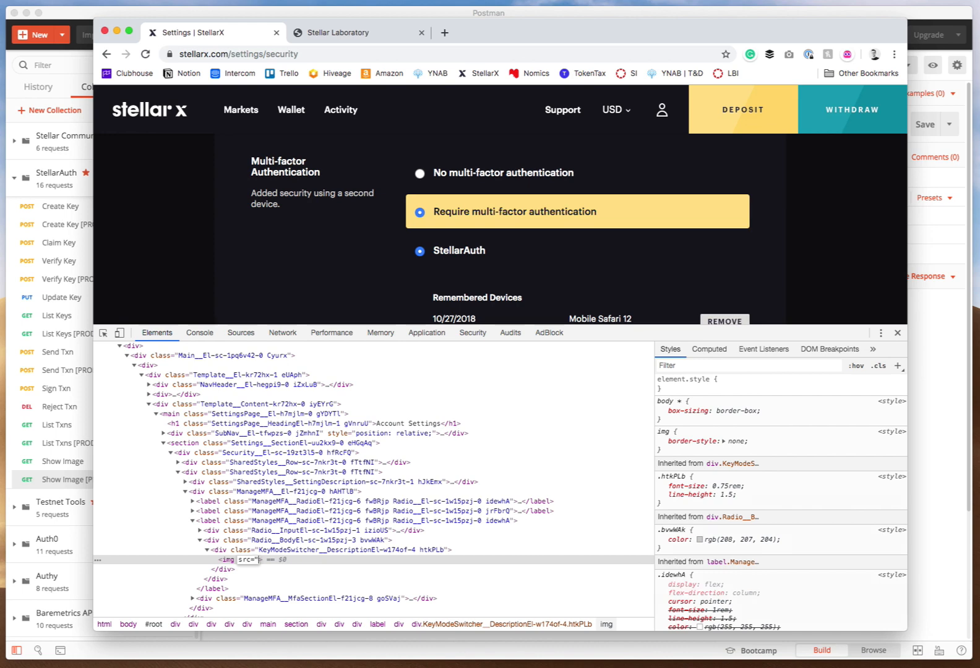
pyautogui.press('Left')
pyautogui.press('super+v')
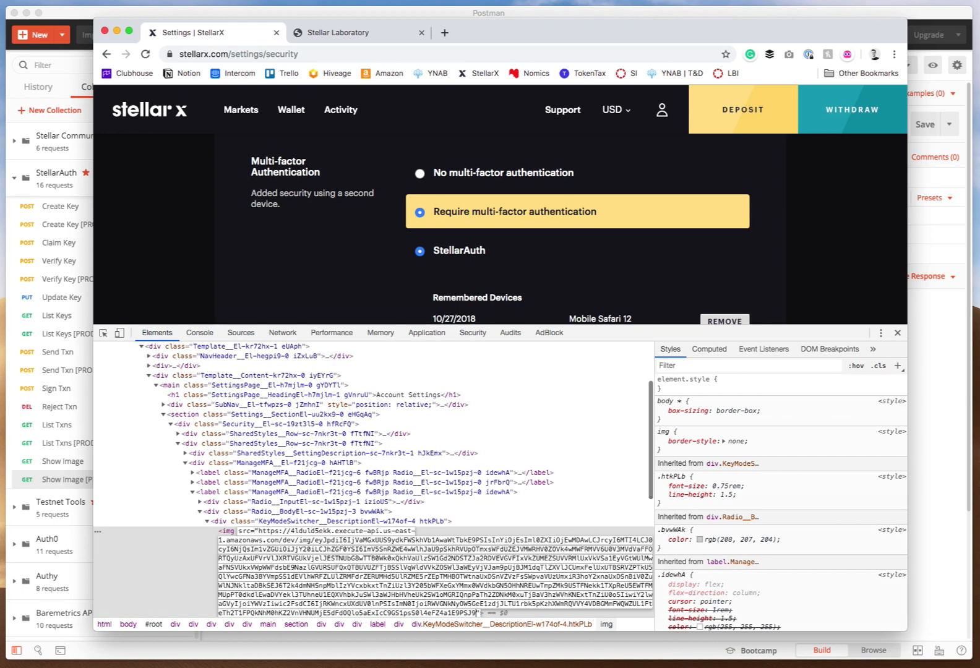
pyautogui.press('Return')
pyautogui.click(897, 334)
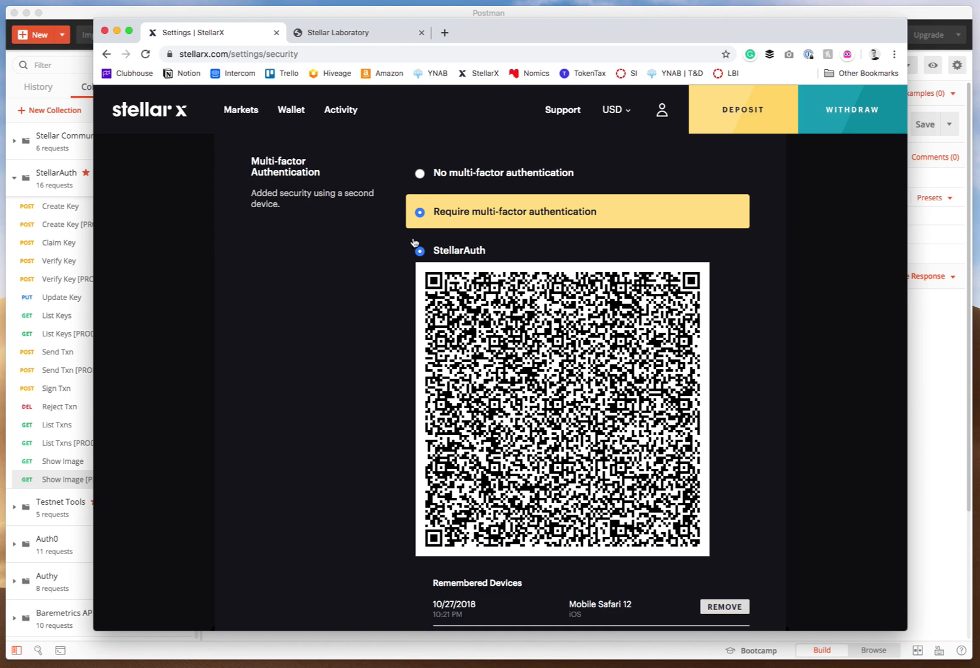
# Save the QR code image from the StellarX security settings page as key.
pyautogui.scroll(1, 421, 204)
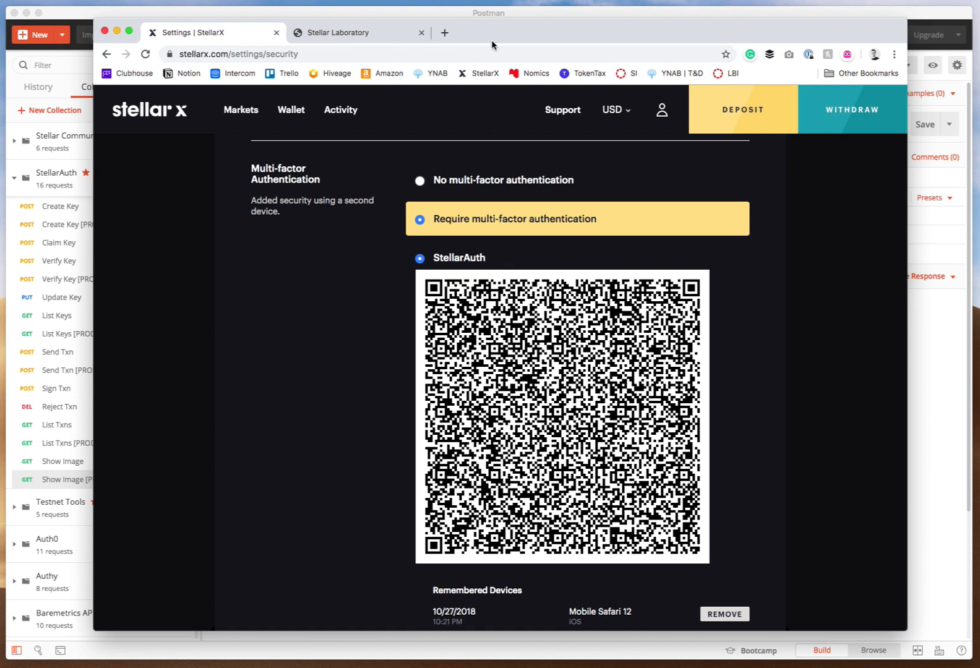
pyautogui.moveTo(518, 429)
pyautogui.moveTo(453, 337)
pyautogui.moveTo(488, 389)
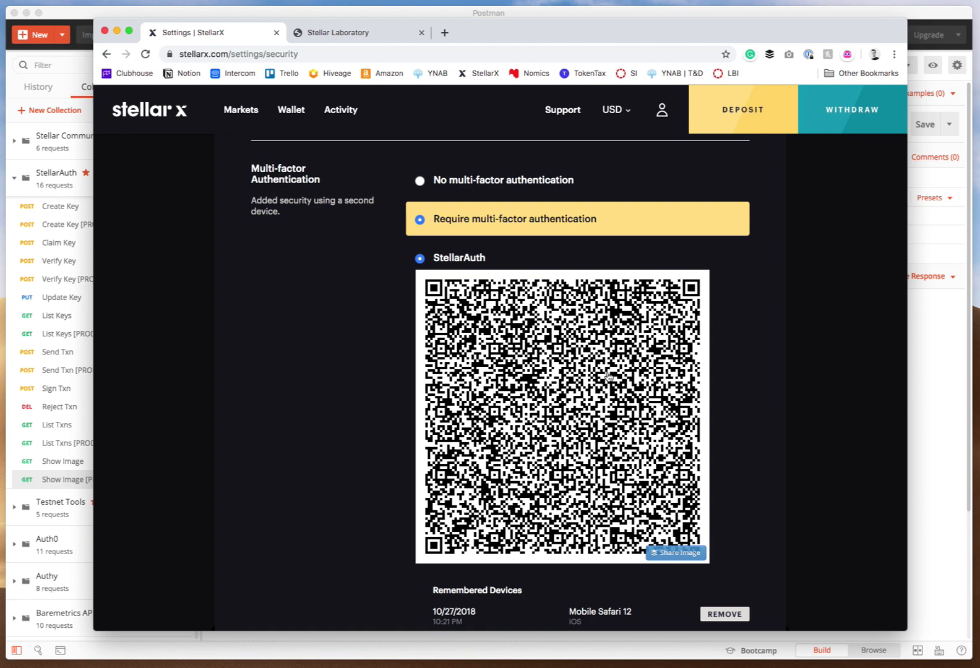
pyautogui.moveTo(547, 407); pyautogui.dragTo(979, 123)
pyautogui.rightClick(539, 351)
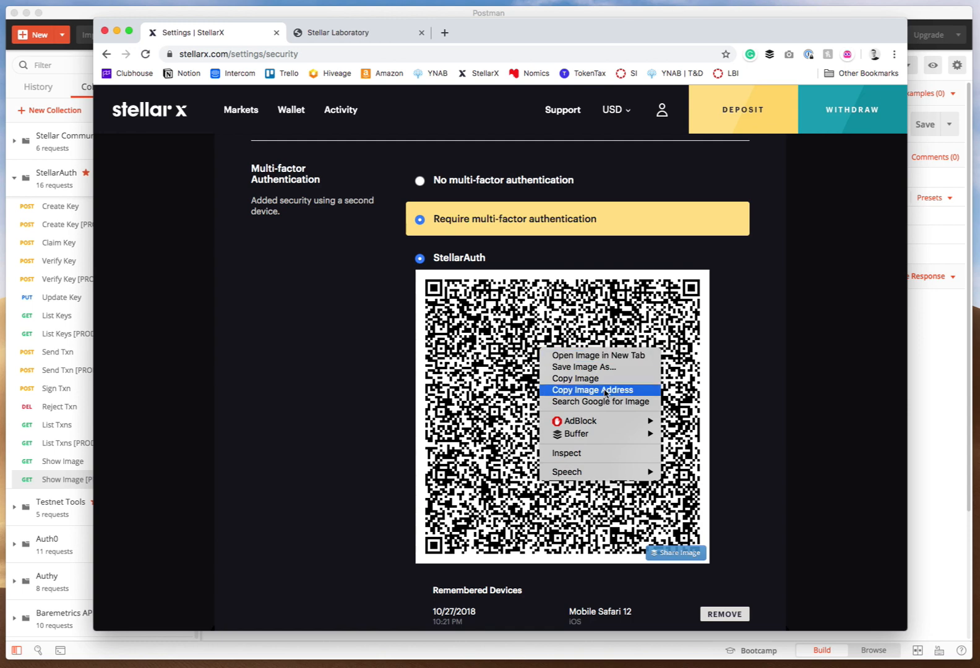
pyautogui.click(592, 371)
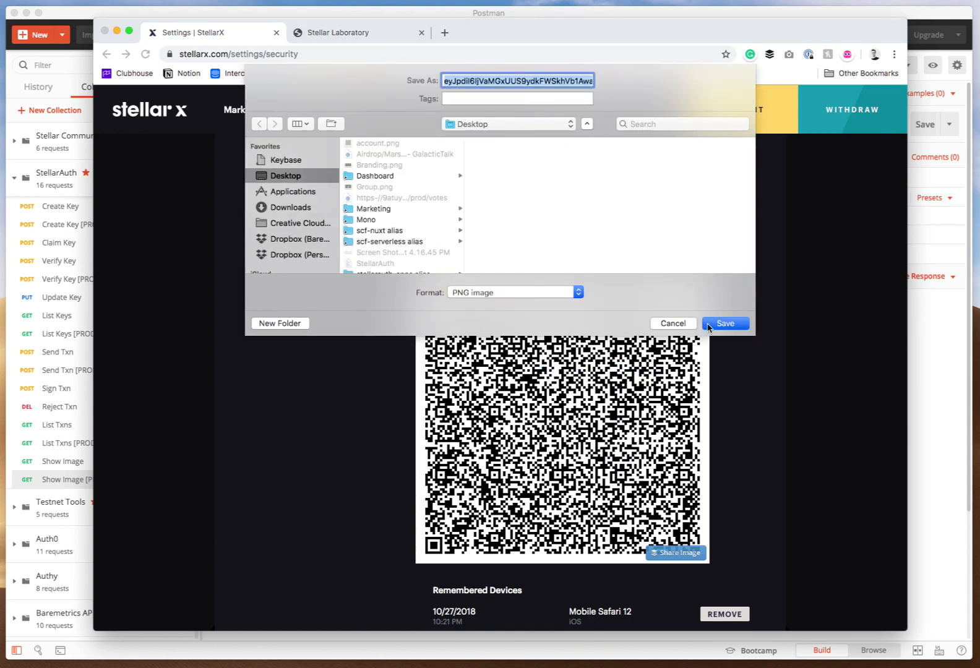
pyautogui.write('key')
pyautogui.press('Return')
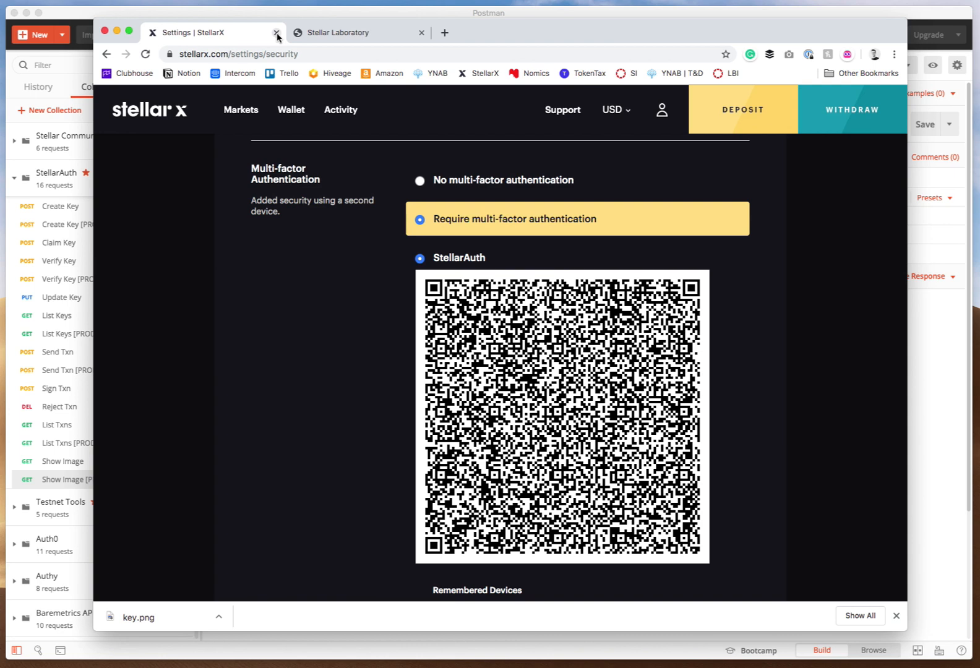
# Close the StellarX tab and the Stellar Laboratory browser window.
pyautogui.click(276, 33)
pyautogui.moveTo(359, 29); pyautogui.dragTo(399, 36)
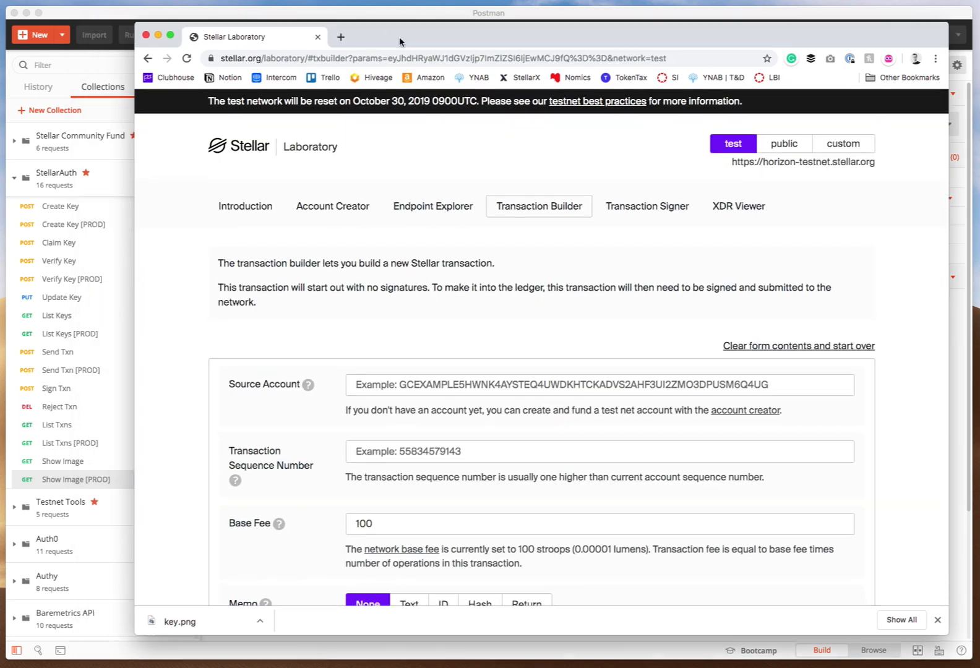
pyautogui.press('super+w')
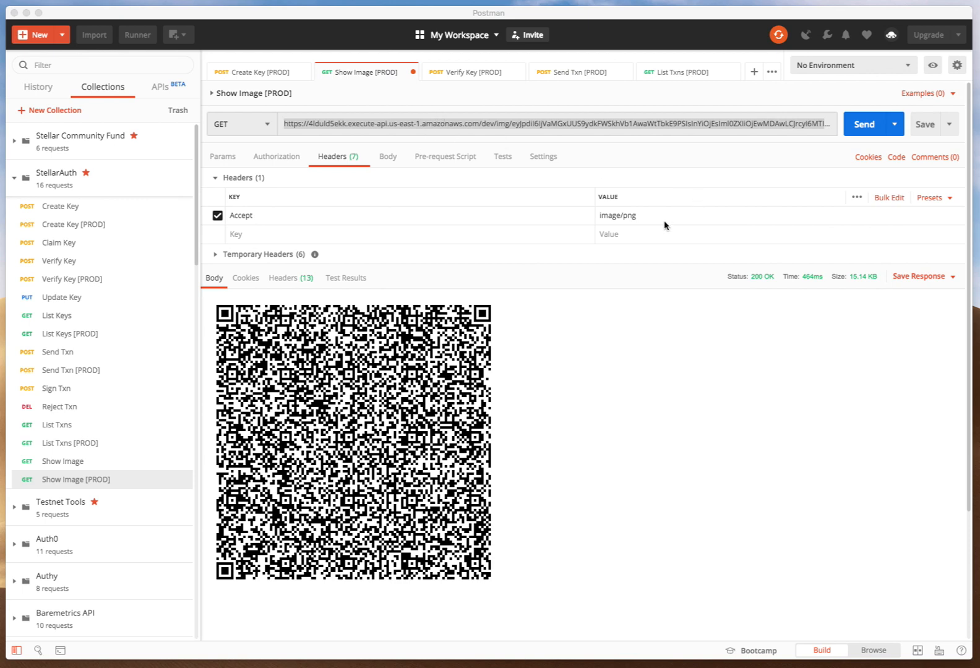
# Switch to the StellarAuth app, start Sign Up, and enter and verify a secure master password.
pyautogui.press('super+Tab')
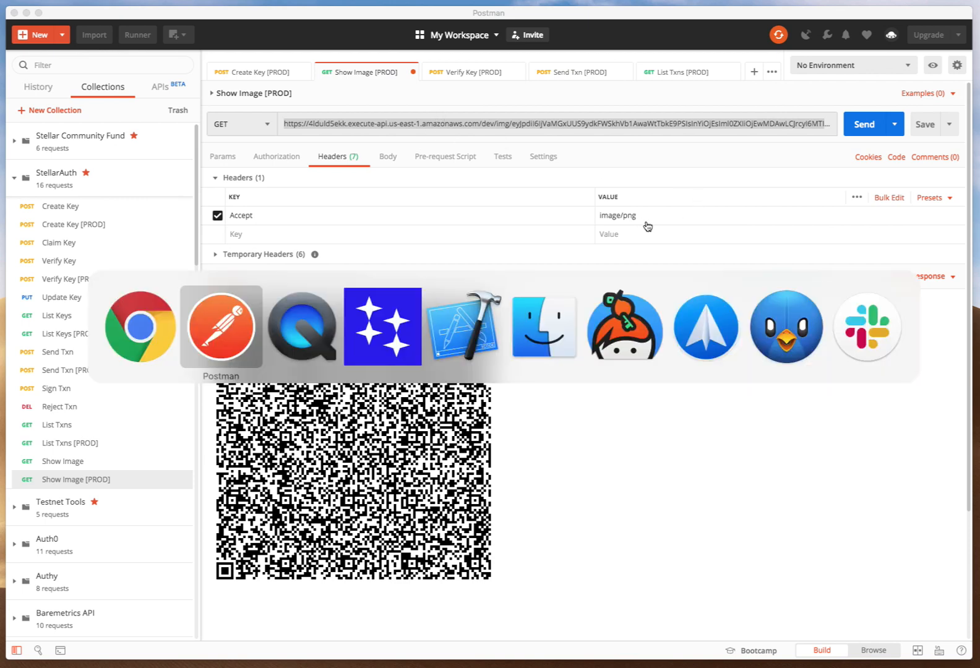
pyautogui.click(374, 346)
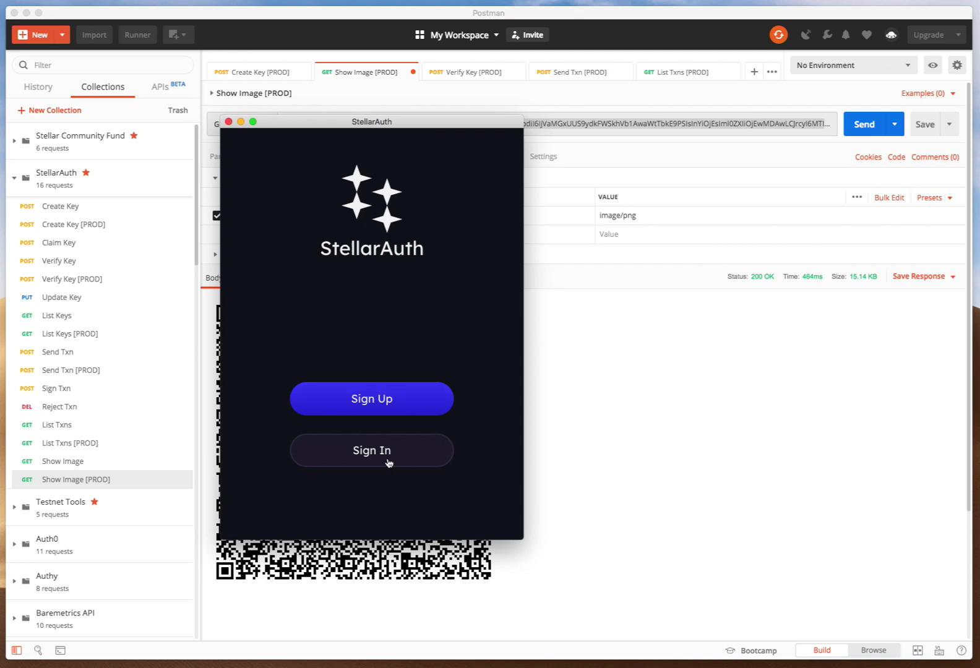
pyautogui.click(383, 403)
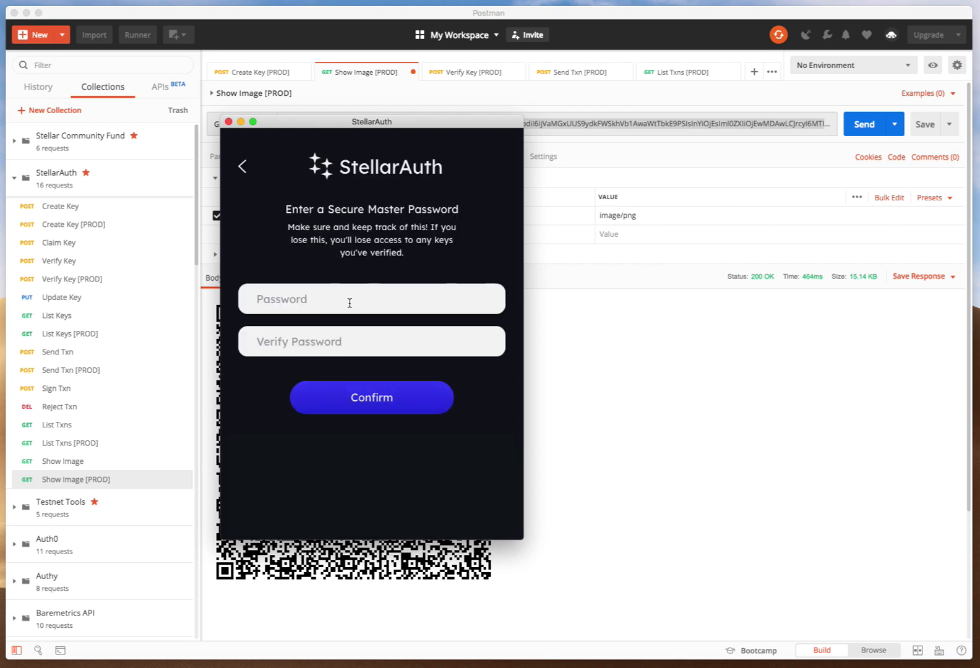
pyautogui.write('•••')
pyautogui.click(349, 331)
pyautogui.write('•••')
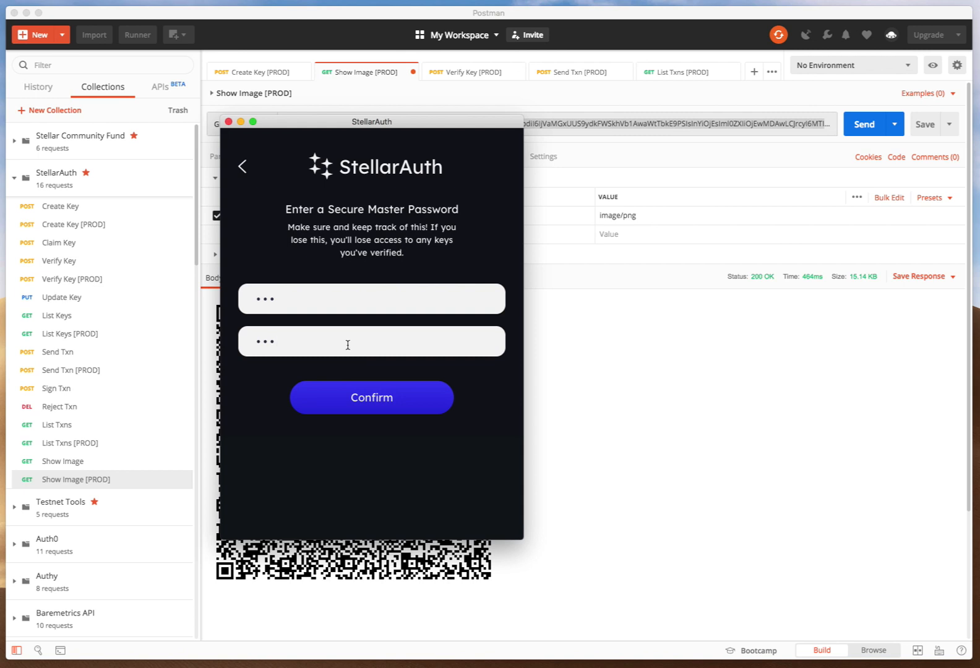
pyautogui.click(358, 403)
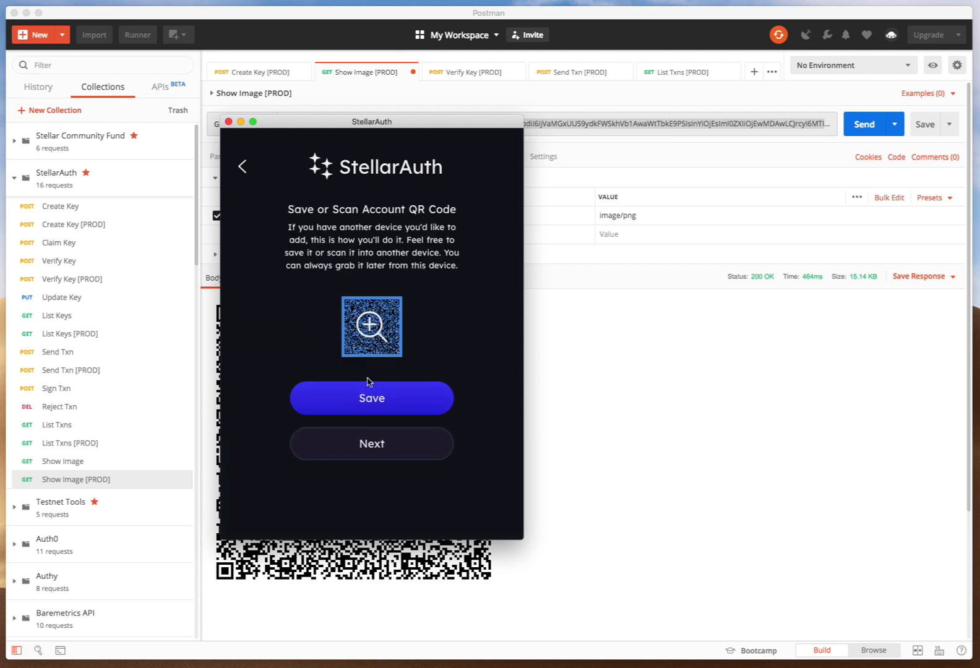
# Continue past the account QR code screen and choose to add a key.
pyautogui.scroll(-3, 369, 348)
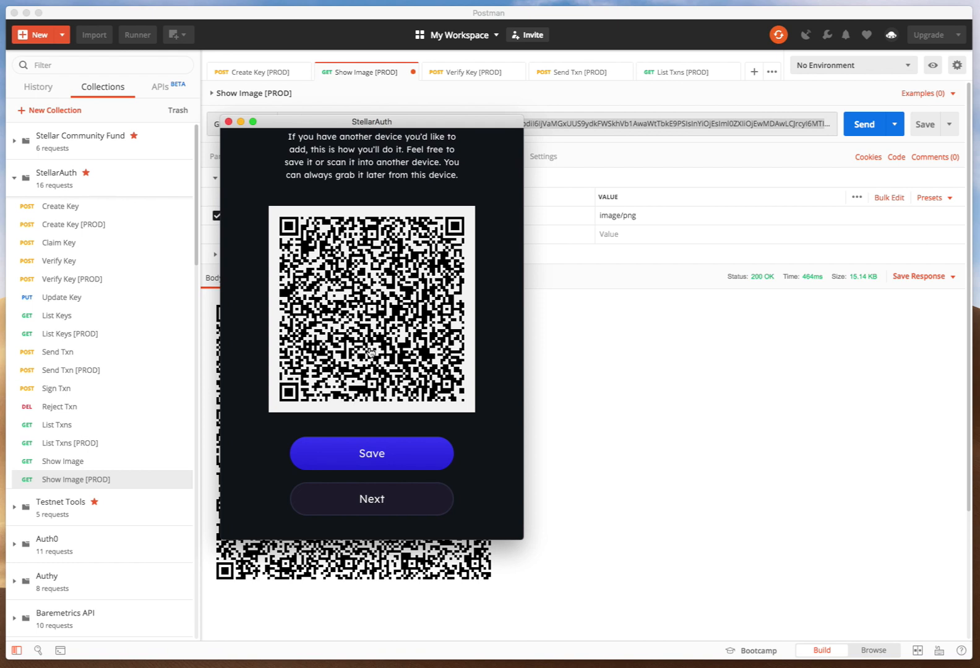
pyautogui.click(381, 503)
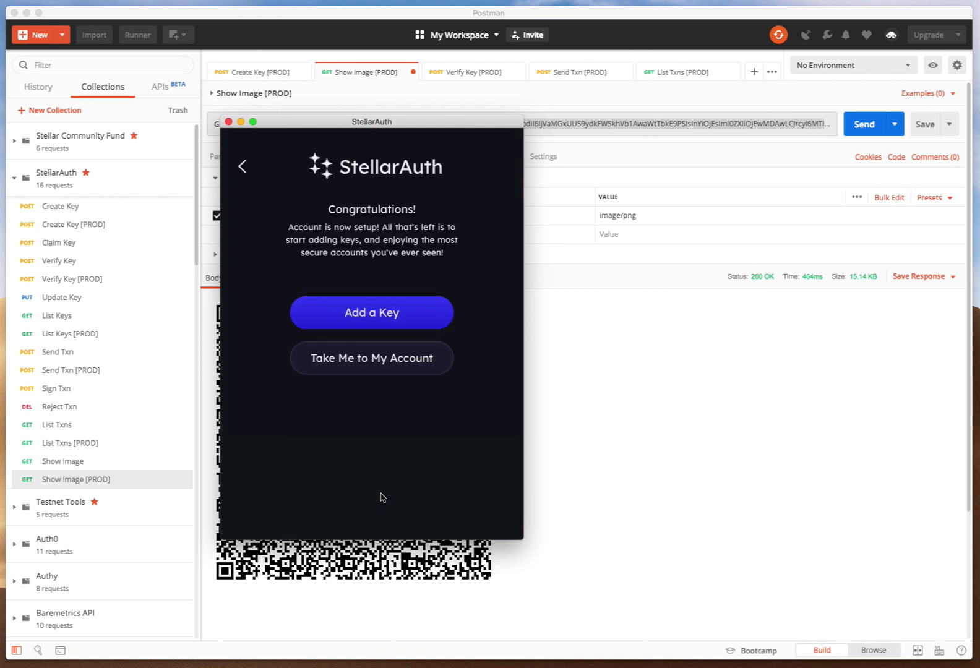
pyautogui.click(374, 321)
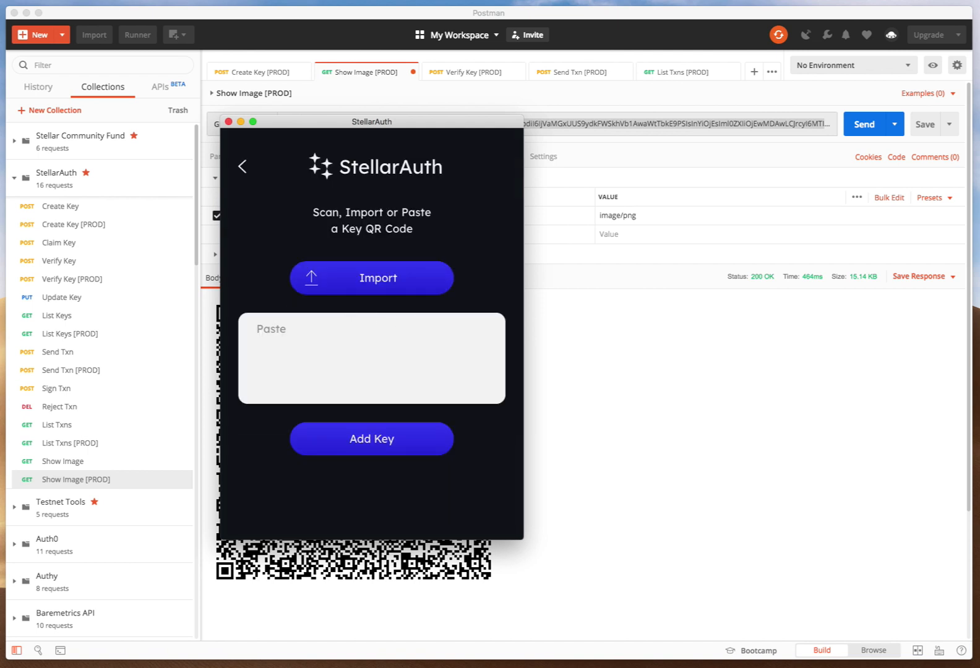
# Paste the key token into the Paste field and add the key, confirming the addition.
pyautogui.moveTo(709, 361); pyautogui.dragTo(345, 289)
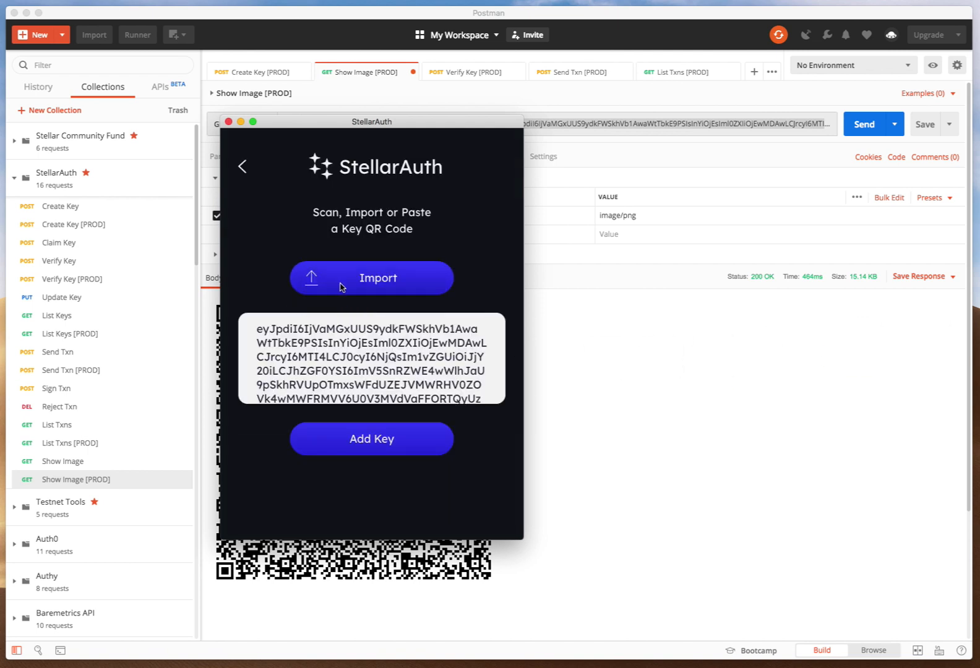
pyautogui.click(345, 288)
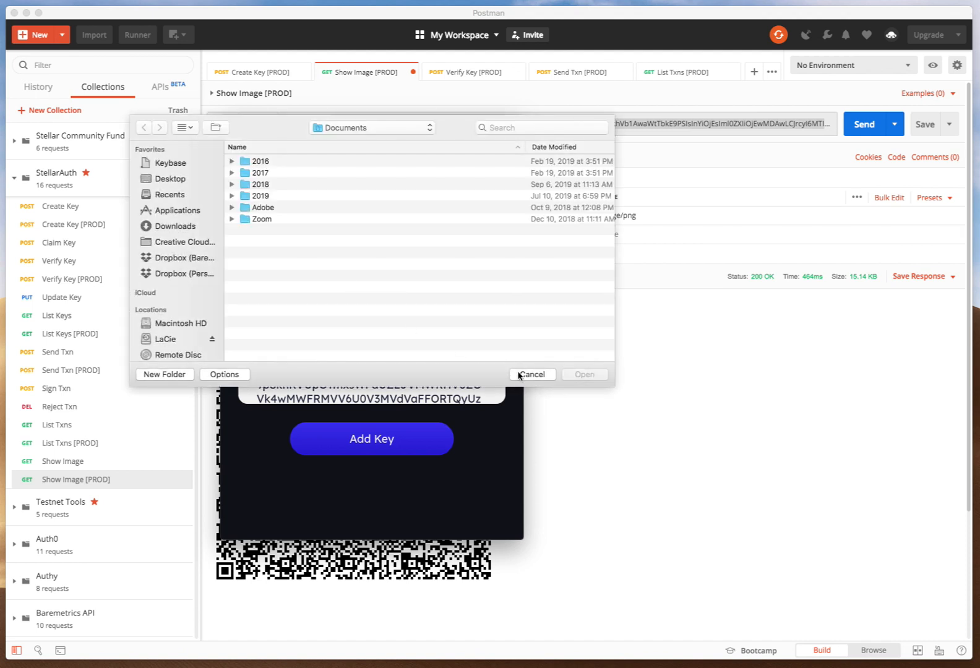
pyautogui.click(528, 372)
pyautogui.click(384, 437)
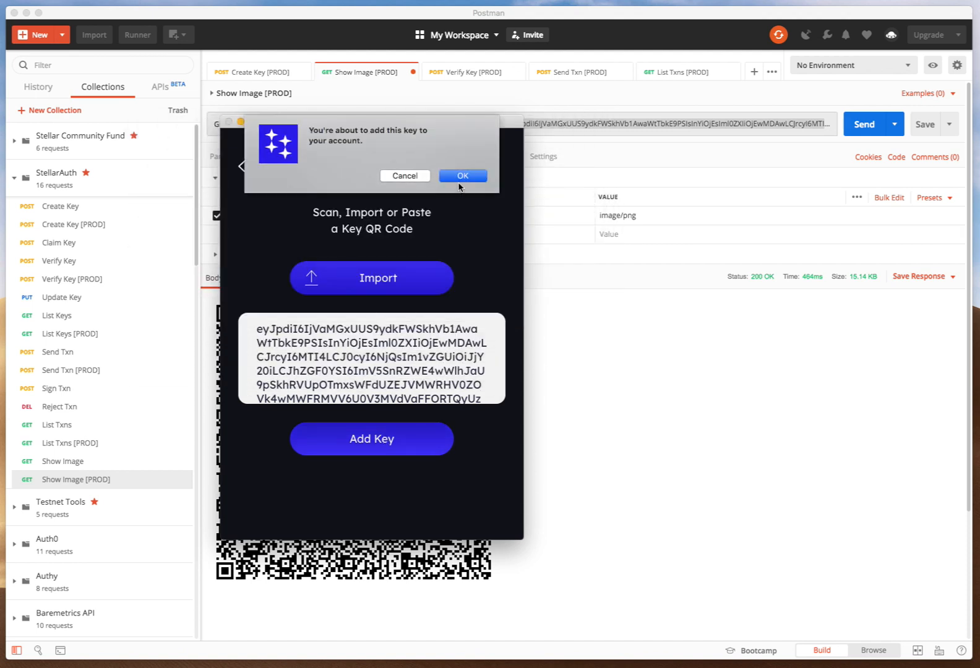
pyautogui.press('Return')
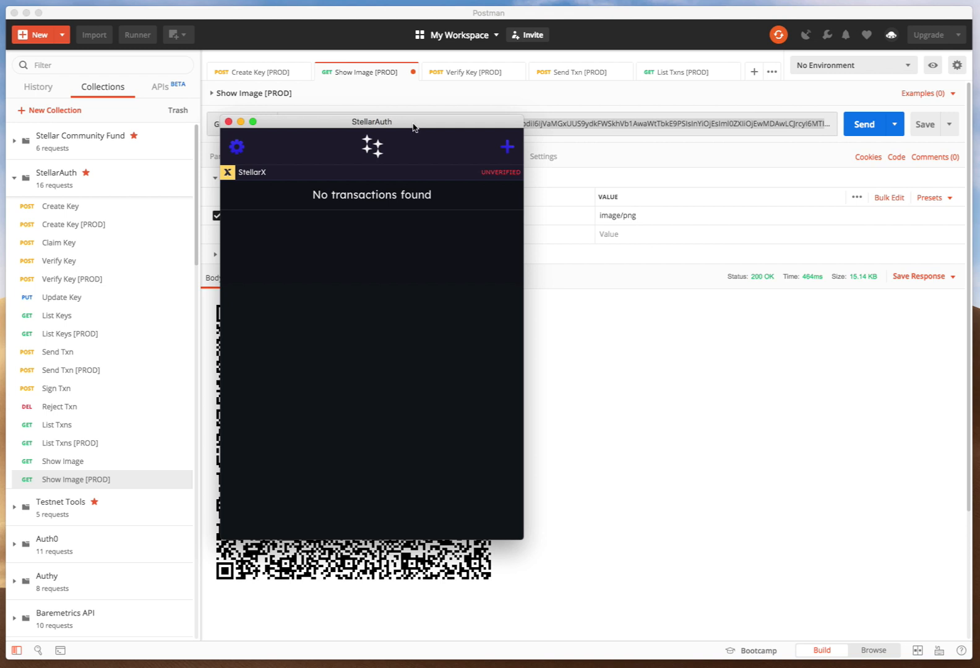
# Select the new key in the Create Key response and open the Verify Key [PROD] request.
pyautogui.click(463, 78)
pyautogui.click(232, 79)
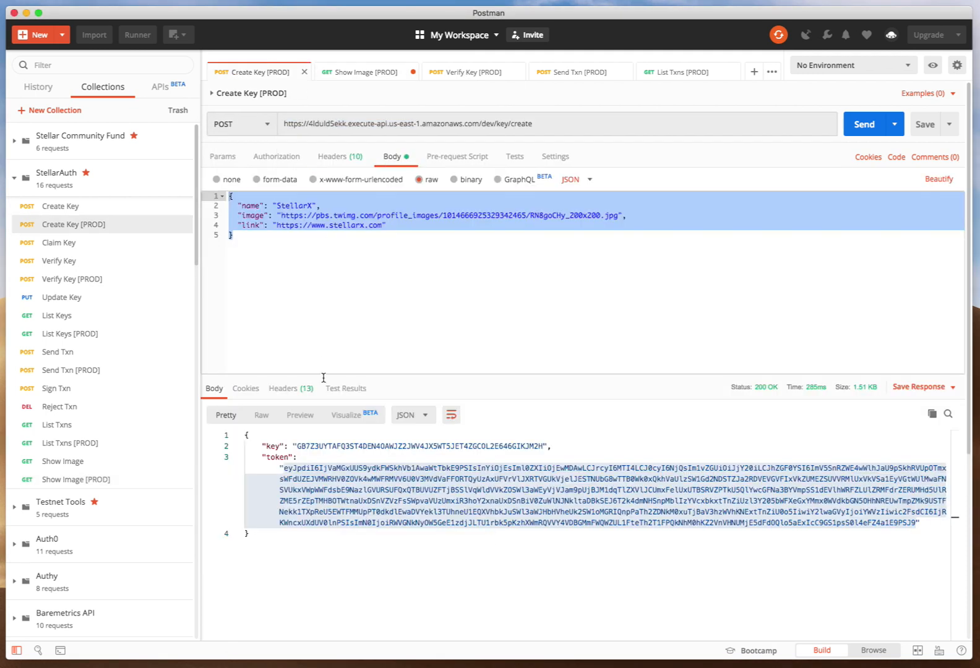
pyautogui.doubleClick(330, 447)
pyautogui.click(458, 73)
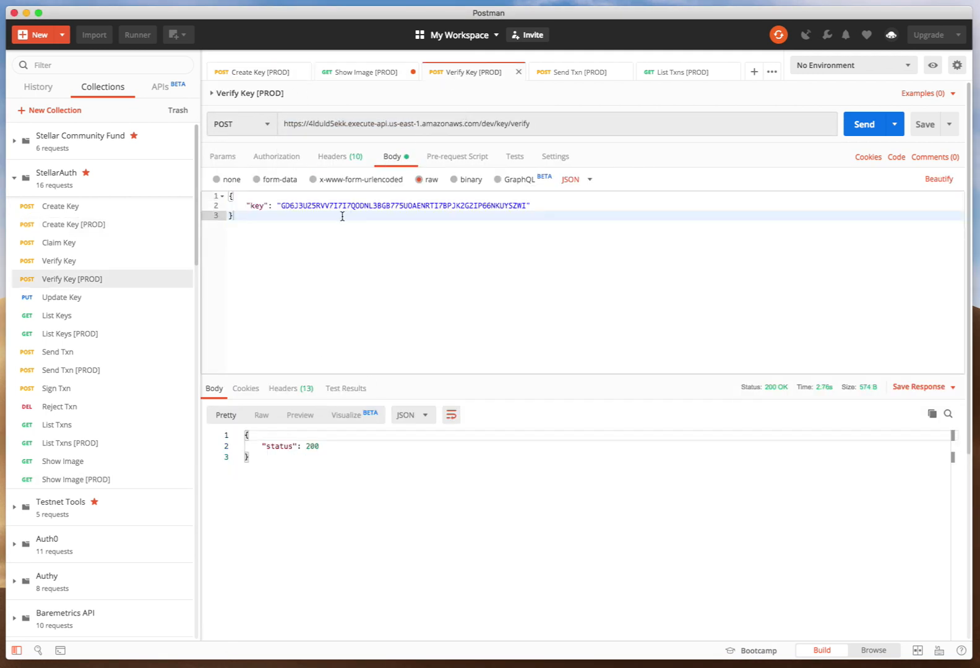
# Paste the new key as the key value in the Verify Key [PROD] request body and send the request.
pyautogui.doubleClick(334, 205)
pyautogui.write('GB7Z3UYTAFQ3JT4DEN4OAWJZ2JWV4JX5WT5JET4ZGCOL2E646GIKJMZH')
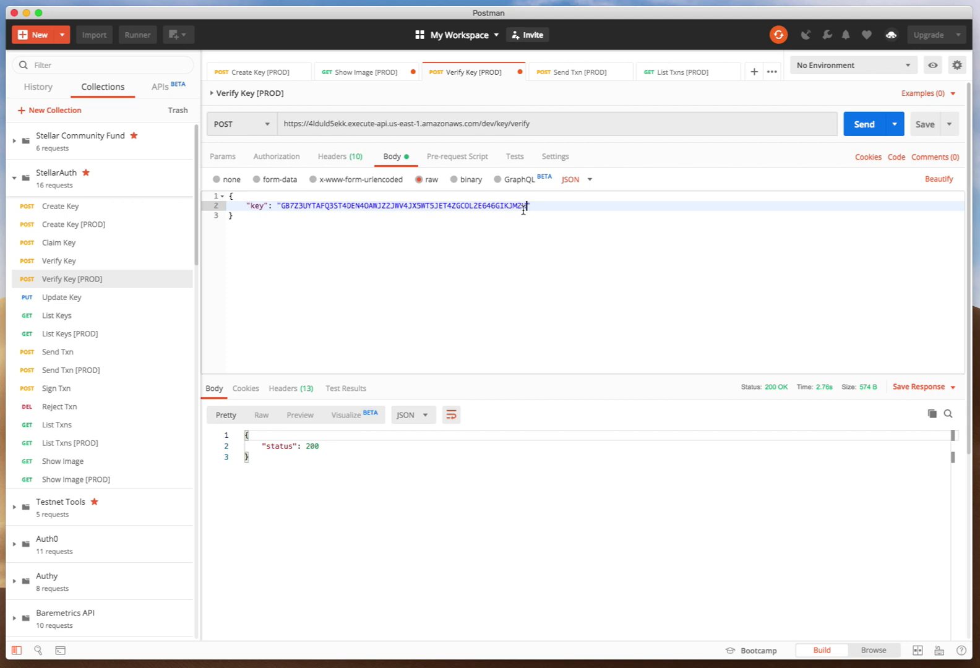
pyautogui.click(859, 131)
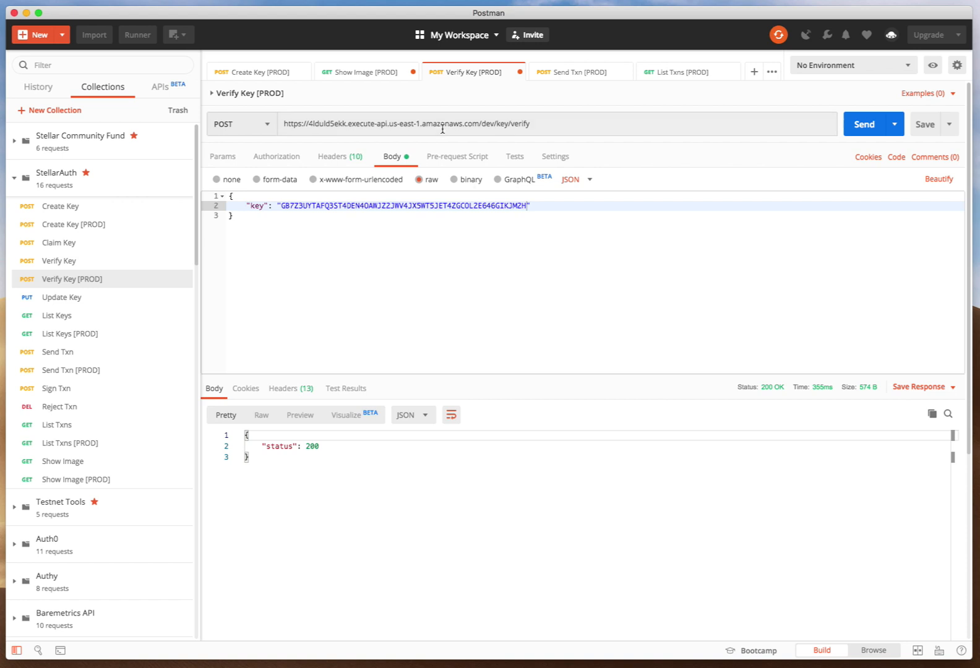
# Check the StellarX key's status in the StellarAuth app and open the Send Txn [PROD] request.
pyautogui.press('super+Tab')
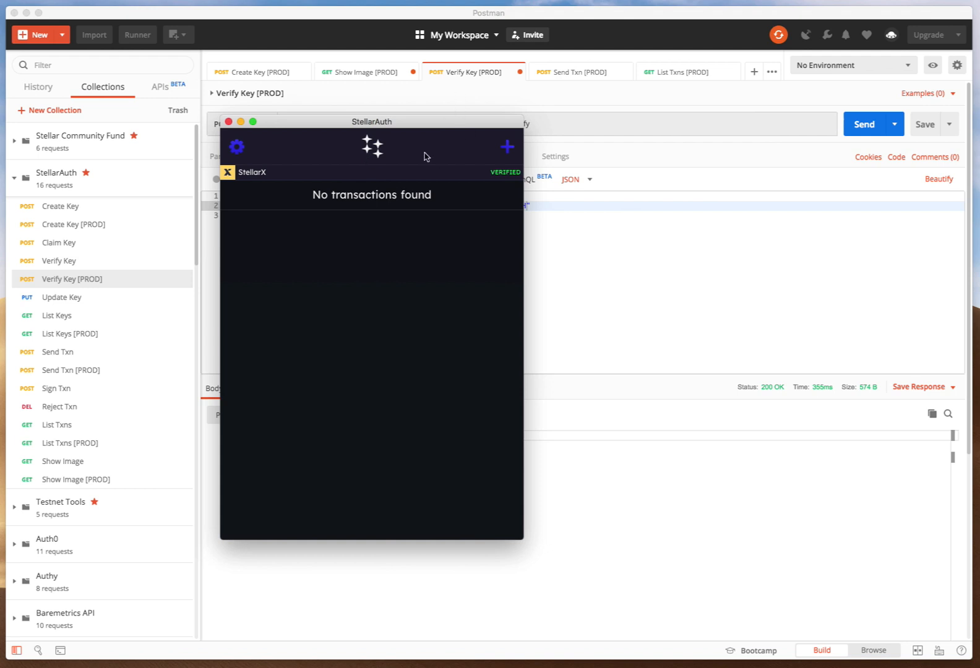
pyautogui.click(531, 101)
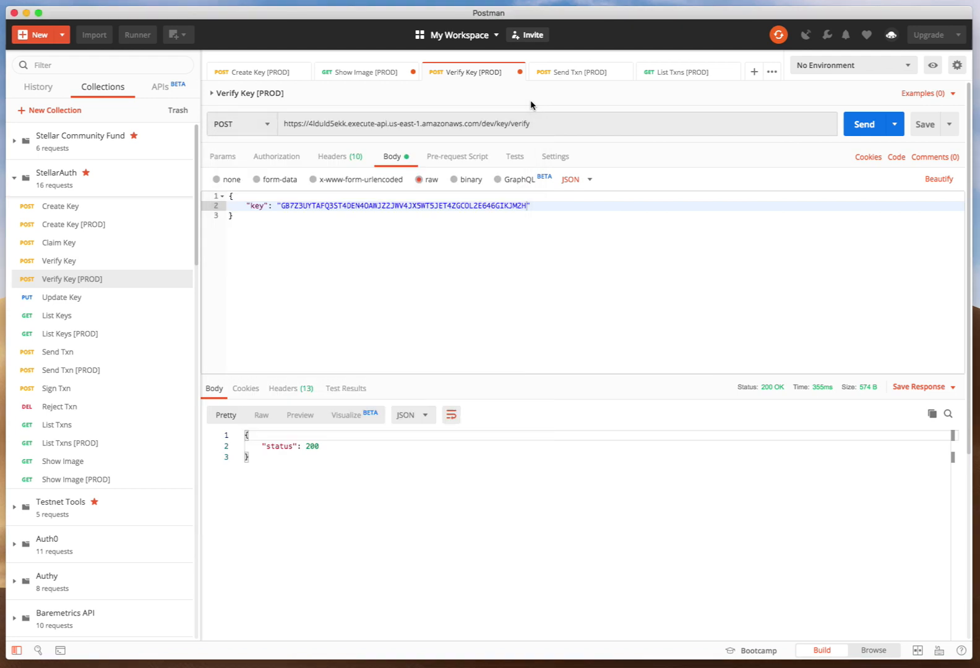
pyautogui.click(563, 73)
# Copy the new key from the Create Key [PROD] response into the Transaction Builder's Source Account field in Stellar Laboratory.
pyautogui.press('super+Tab')
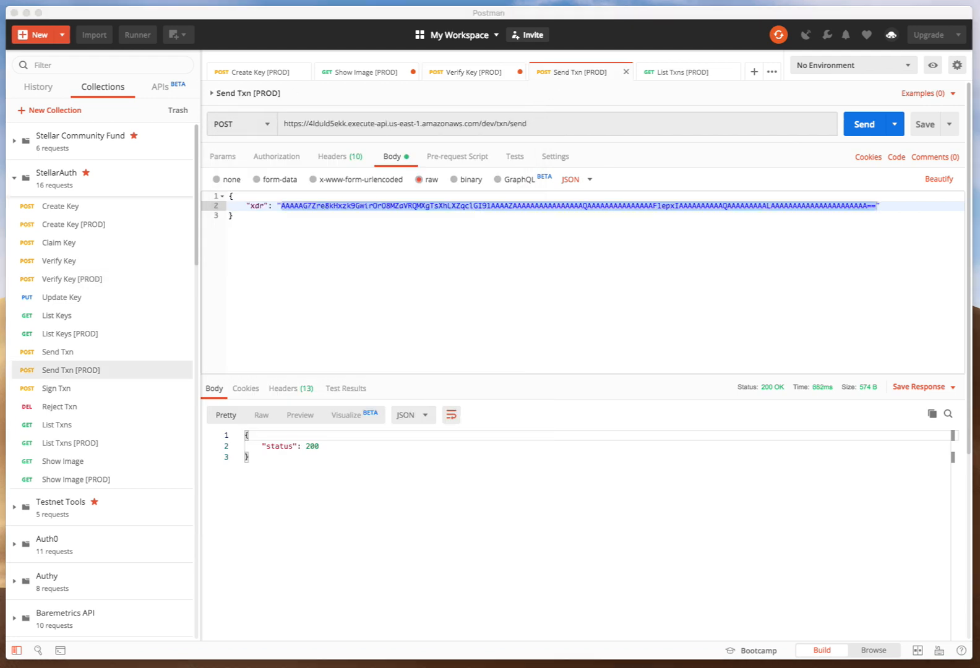
pyautogui.moveTo(419, 69); pyautogui.dragTo(424, 67)
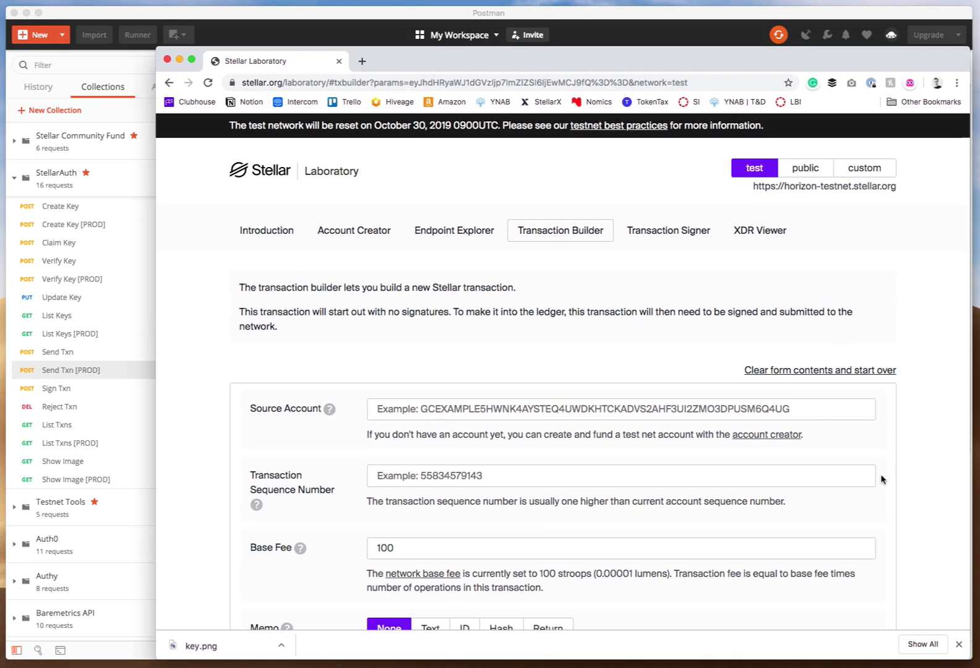
pyautogui.click(955, 647)
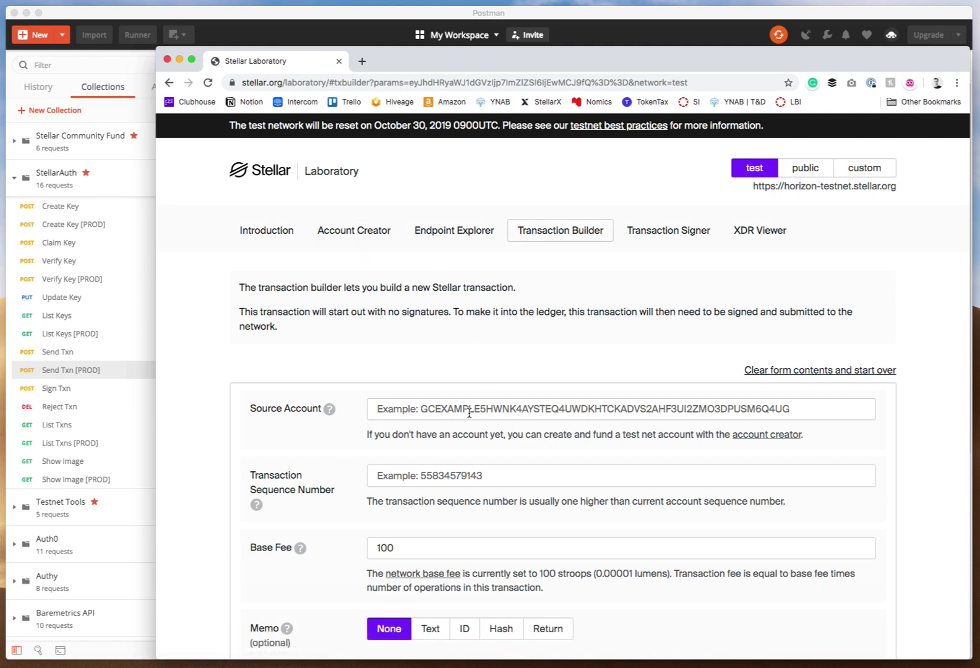
pyautogui.click(294, 21)
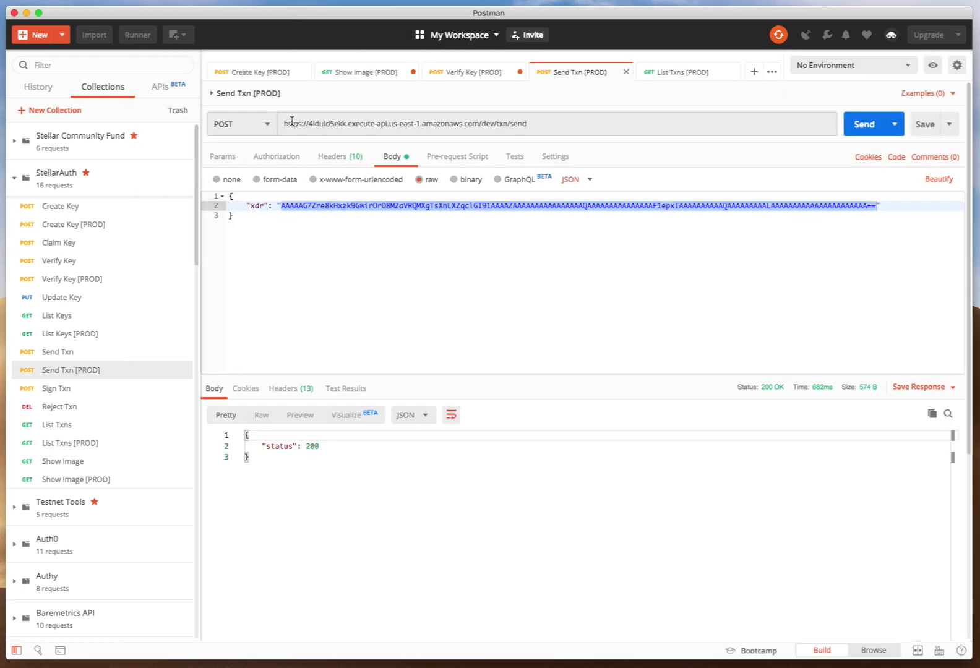
pyautogui.click(253, 73)
pyautogui.doubleClick(349, 447)
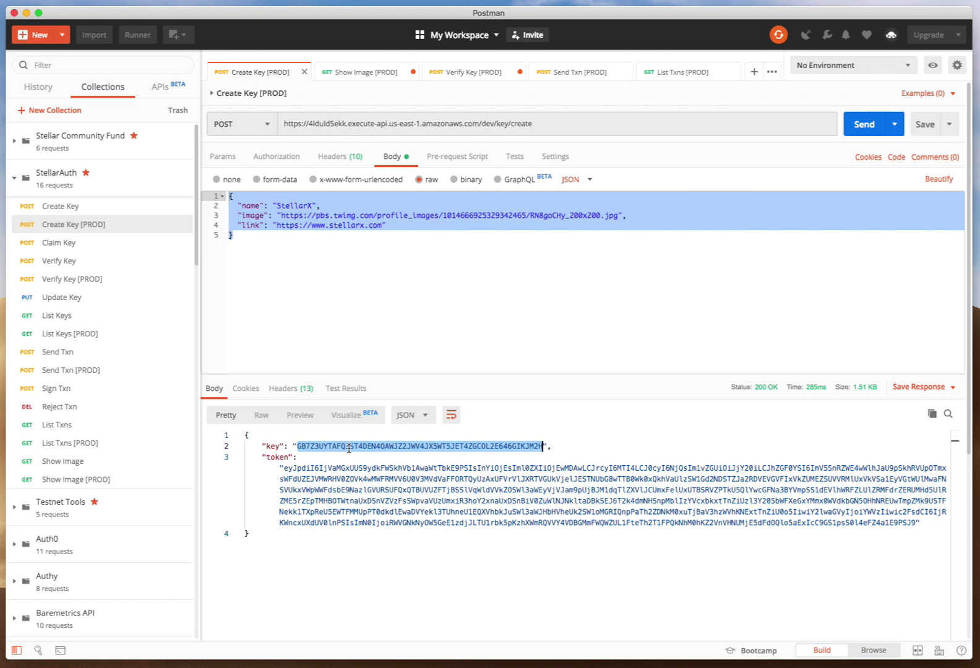
pyautogui.press('super+c')
pyautogui.press('super+Tab')
pyautogui.click(497, 407)
pyautogui.press('super+v')
pyautogui.scroll(-3, 490, 395)
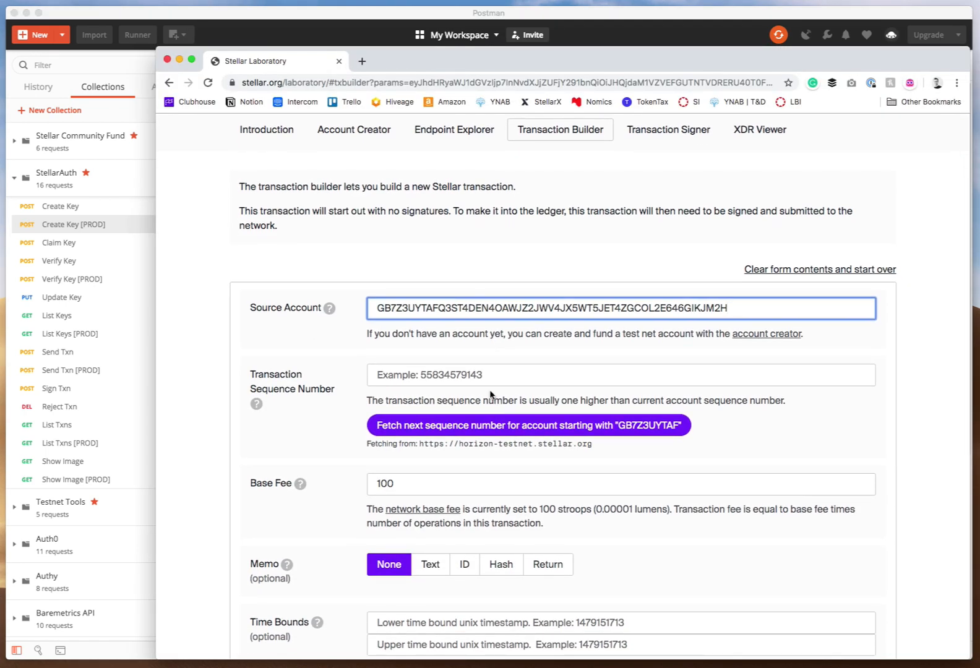
# Look up the source account in the Endpoint Explorer using the Accounts Single Account endpoint.
pyautogui.doubleClick(474, 312)
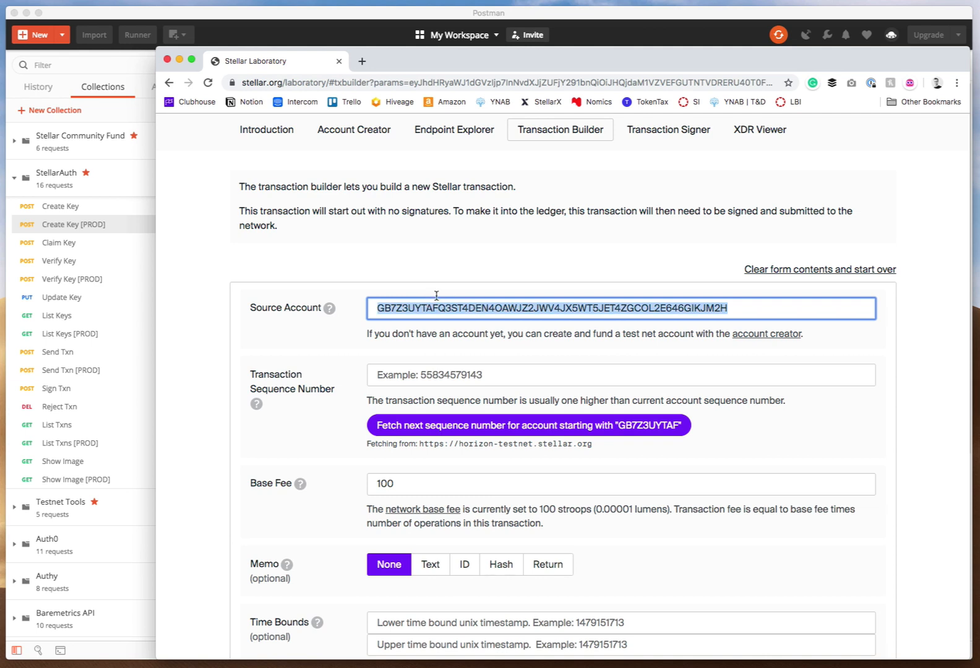
pyautogui.click(454, 129)
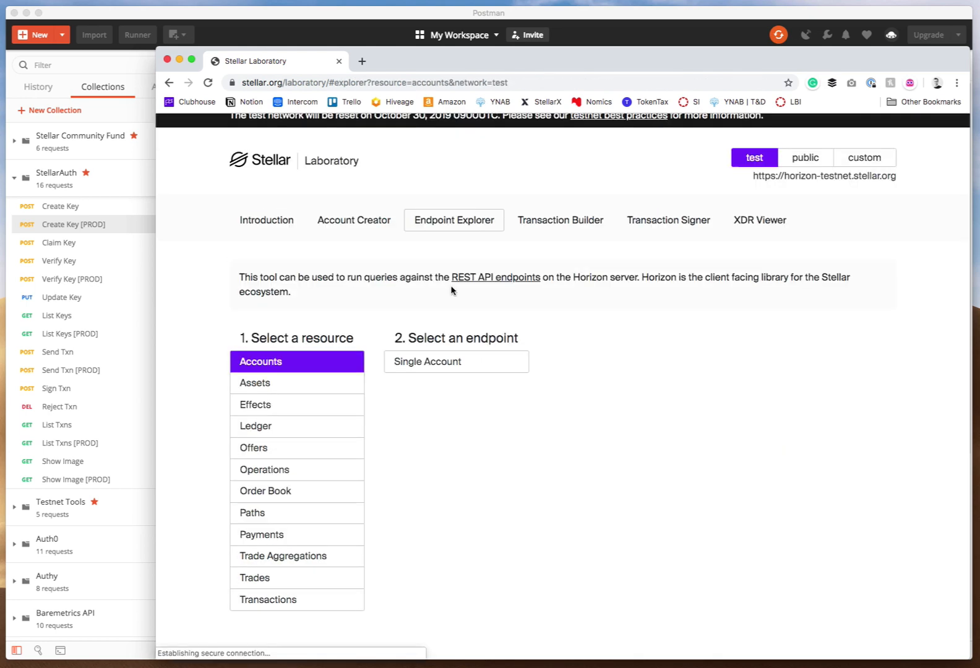
pyautogui.click(456, 361)
pyautogui.scroll(-3, 431, 529)
pyautogui.click(433, 483)
pyautogui.hotkey('ctrl', 'v')
pyautogui.click(266, 592)
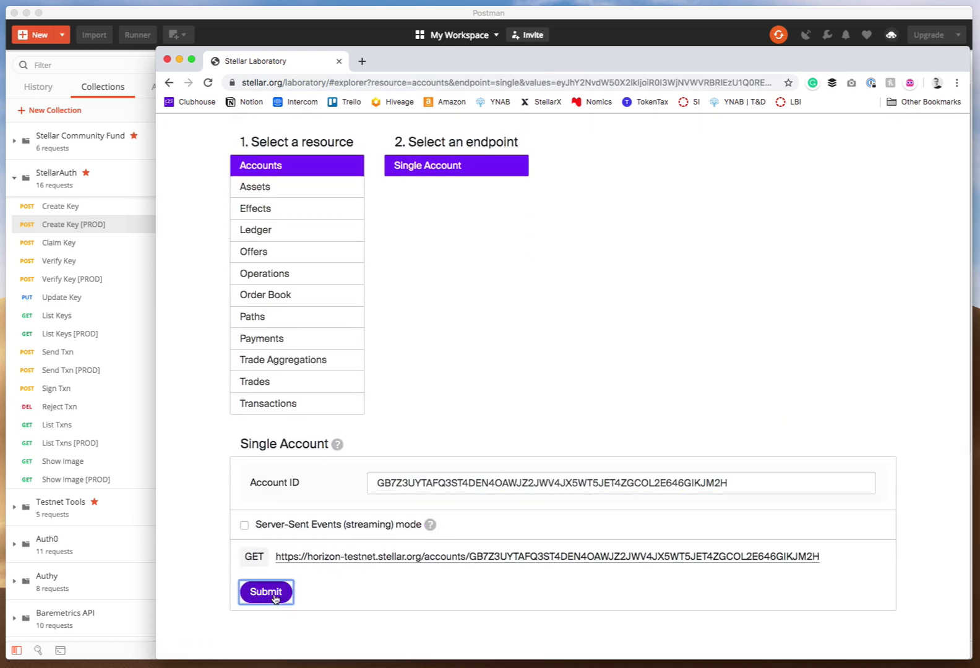
pyautogui.scroll(-3, 285, 545)
pyautogui.scroll(6, 445, 427)
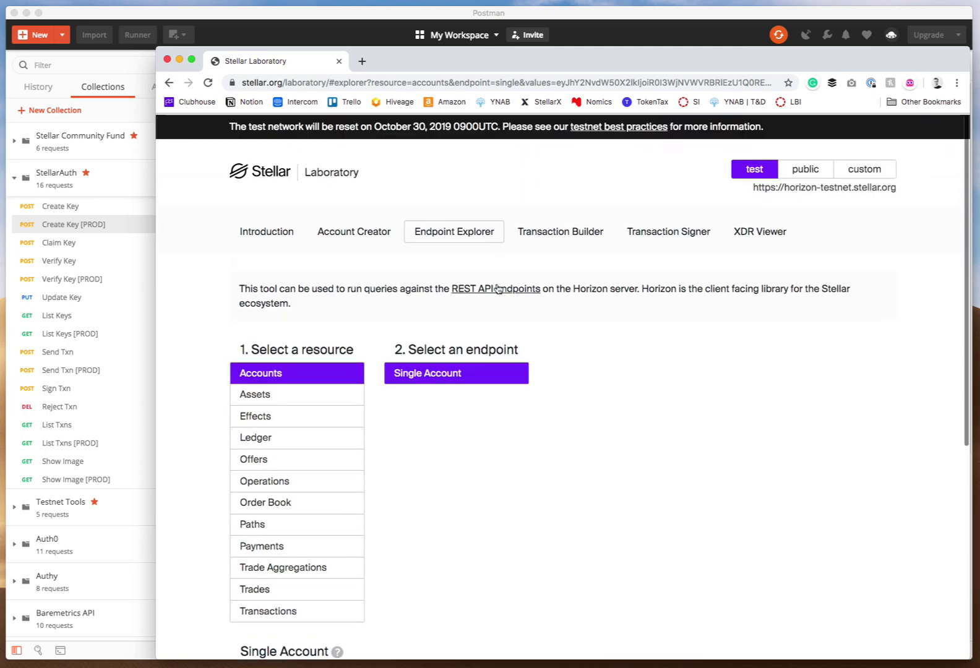
# Return to the Transaction Builder and set the transaction sequence number to 0 and the base fee to 0.
pyautogui.click(559, 232)
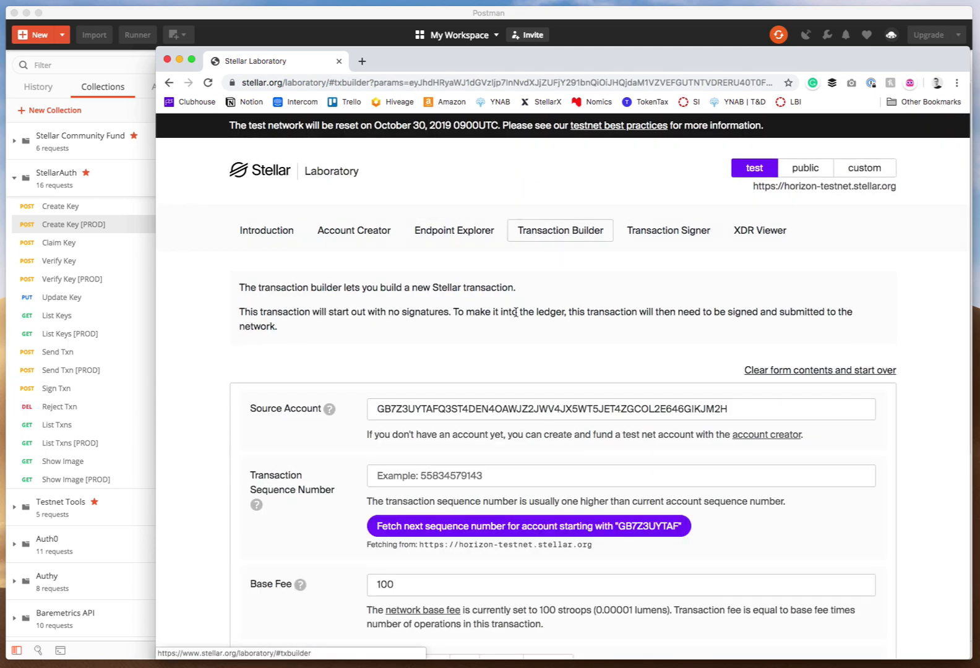
pyautogui.click(416, 482)
pyautogui.write('0')
pyautogui.scroll(-3, 416, 486)
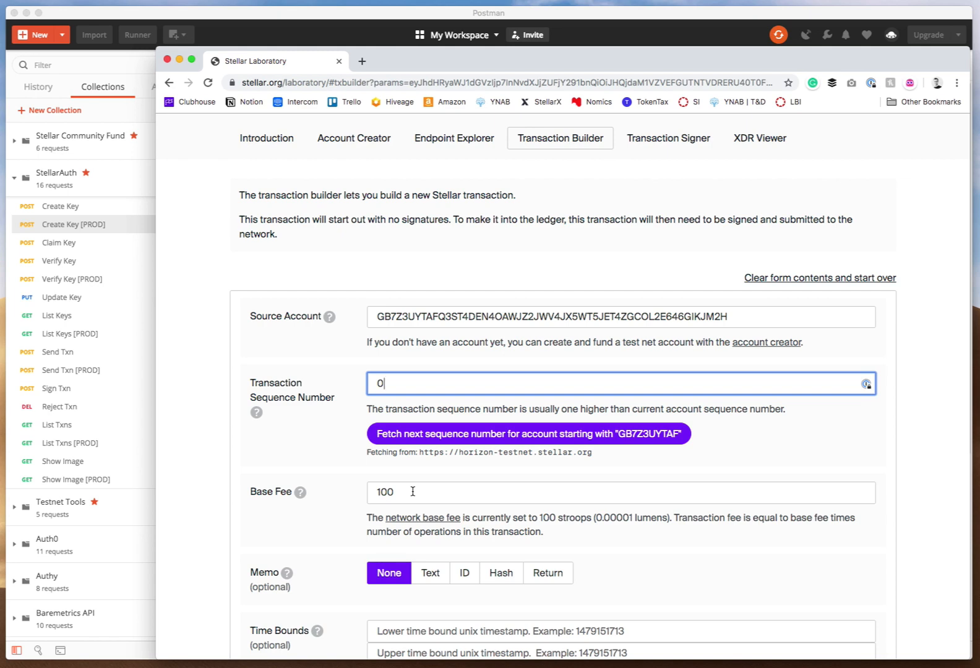
pyautogui.doubleClick(395, 490)
pyautogui.write('0')
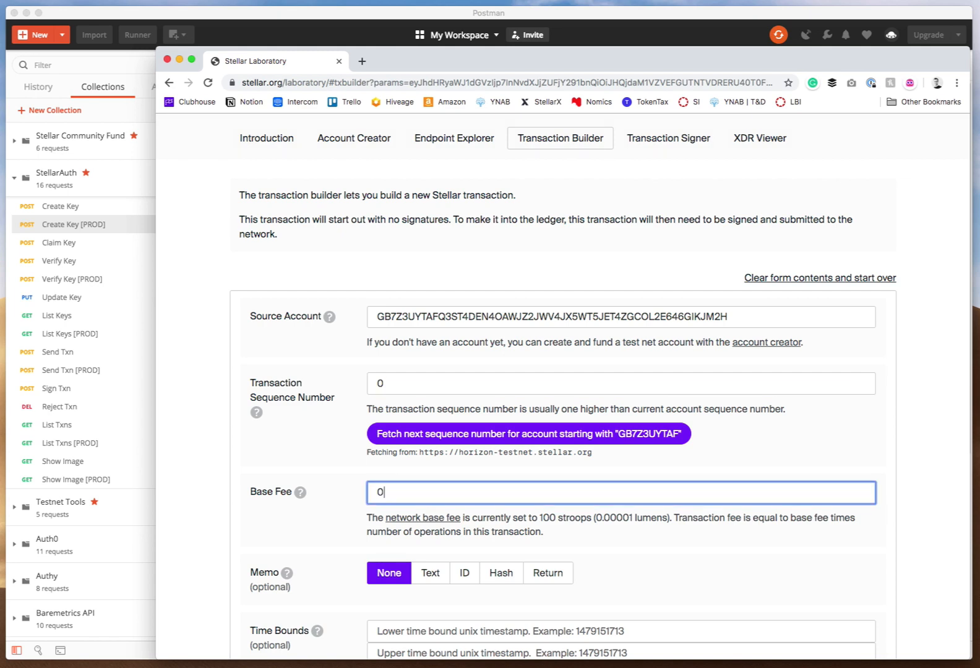
pyautogui.scroll(-5, 397, 475)
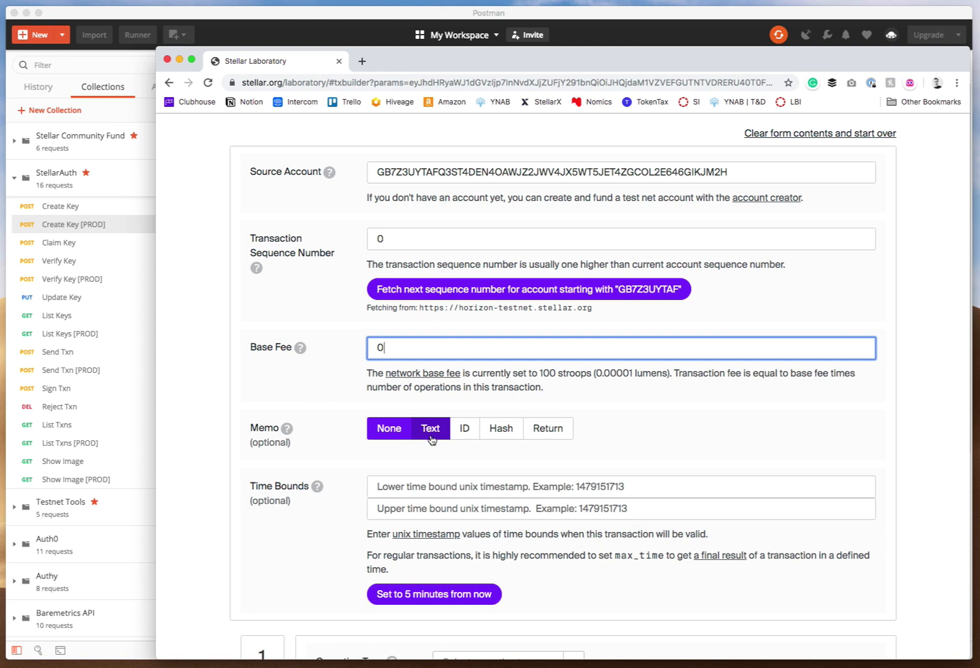
# Add a text memo reading Login Request to the transaction.
pyautogui.scroll(-2, 436, 418)
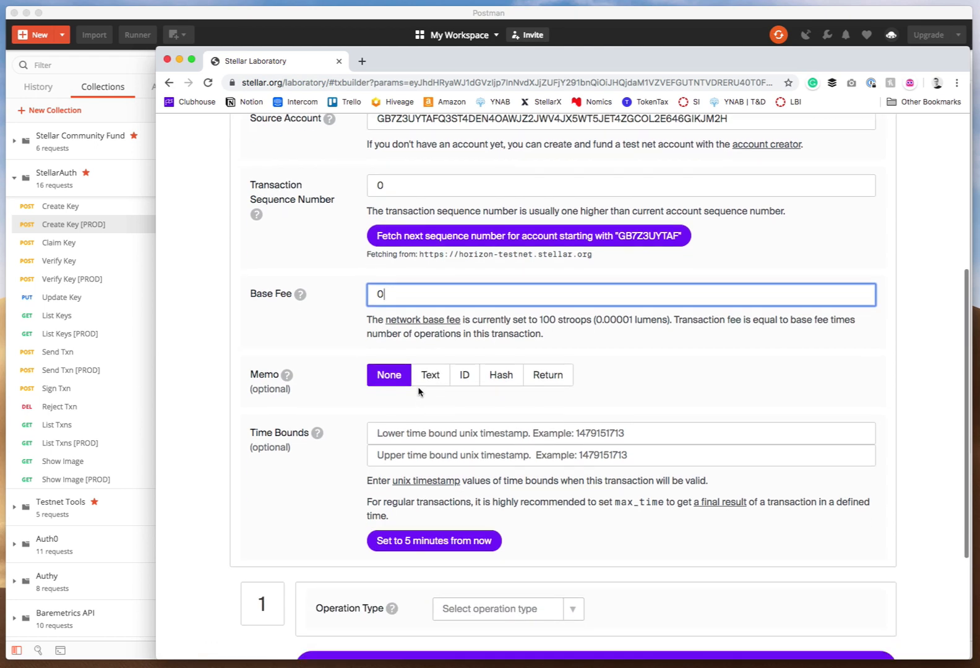
pyautogui.click(432, 363)
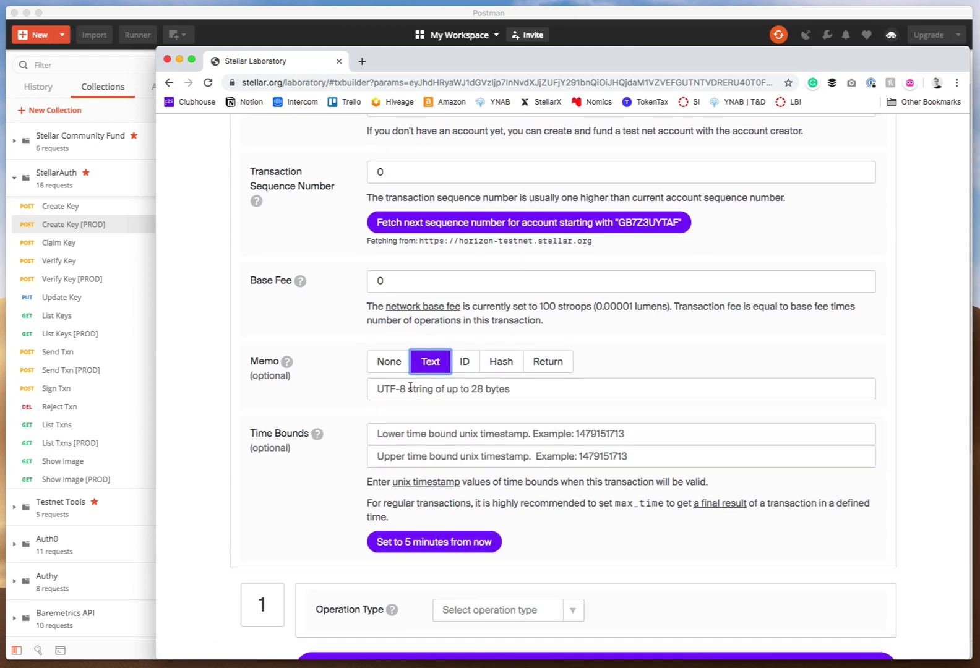
pyautogui.click(405, 391)
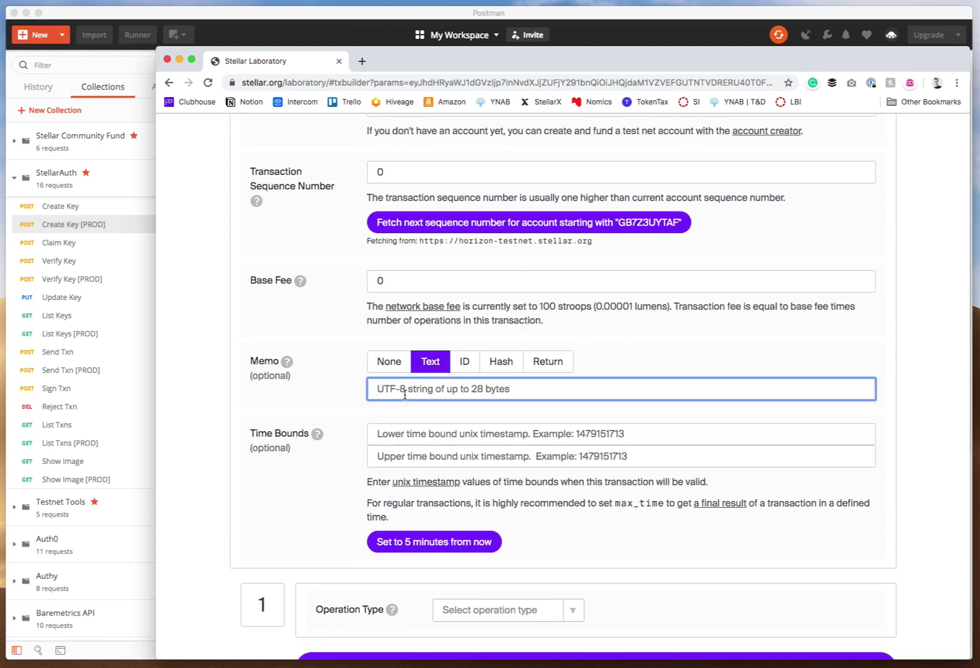
pyautogui.write('Login ')
pyautogui.write('Att')
pyautogui.press('BackSpace')
pyautogui.press('BackSpace')
pyautogui.write('Request')
# Set the transaction's upper time bound to 5 minutes from now.
pyautogui.click(401, 541)
pyautogui.scroll(-3, 326, 495)
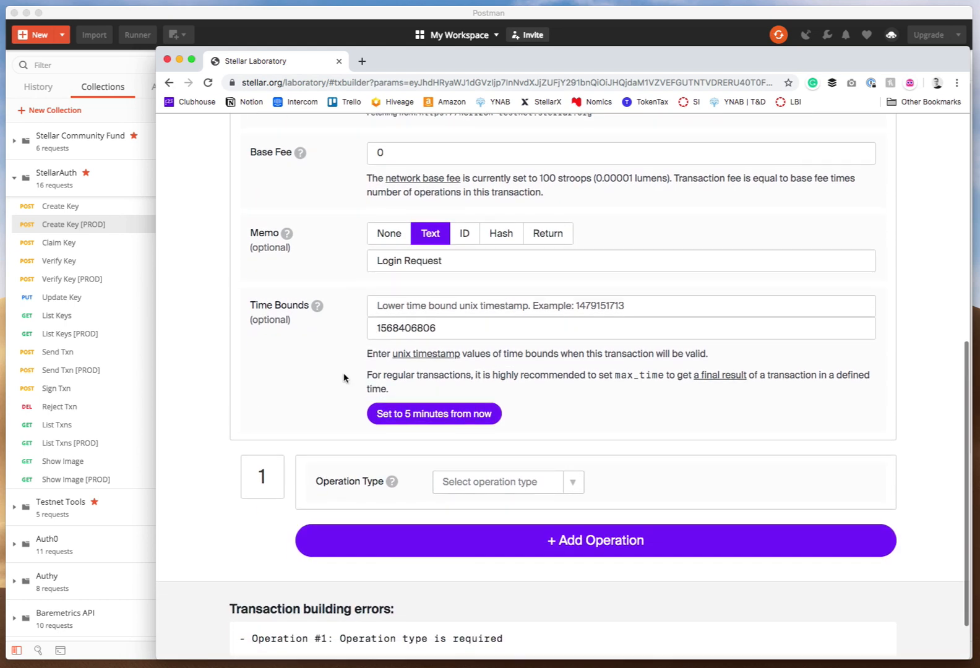
pyautogui.doubleClick(420, 330)
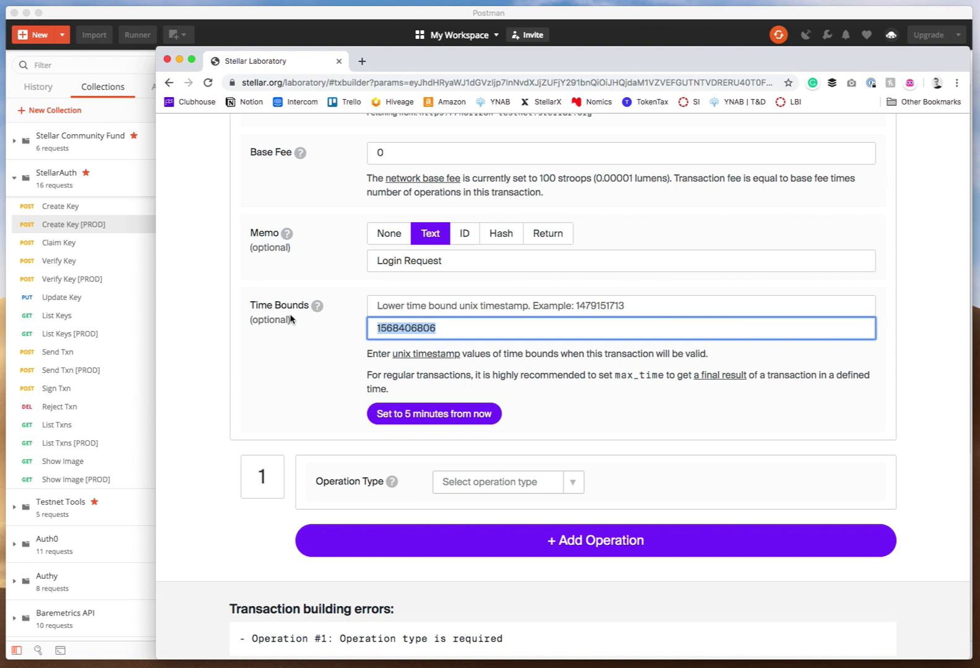
pyautogui.doubleClick(402, 334)
pyautogui.click(358, 364)
pyautogui.scroll(1, 374, 345)
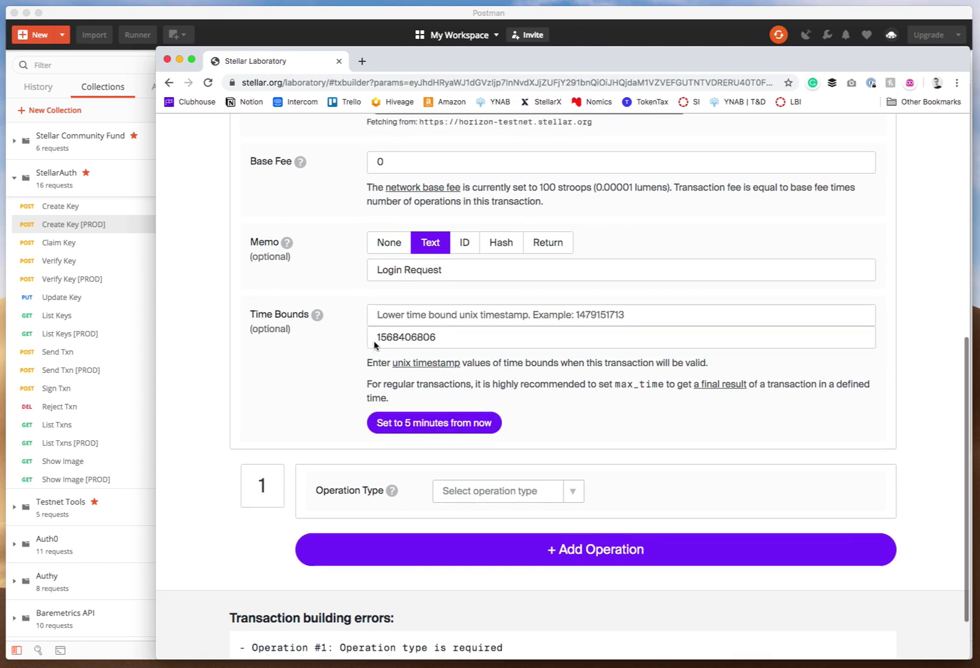
pyautogui.scroll(5, 374, 345)
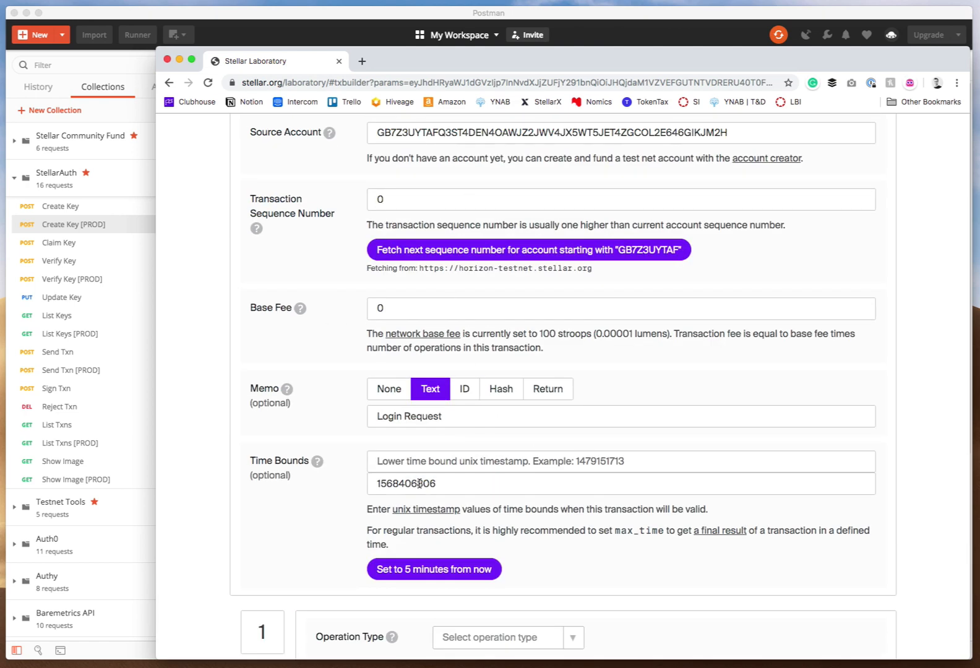
pyautogui.scroll(-5, 411, 477)
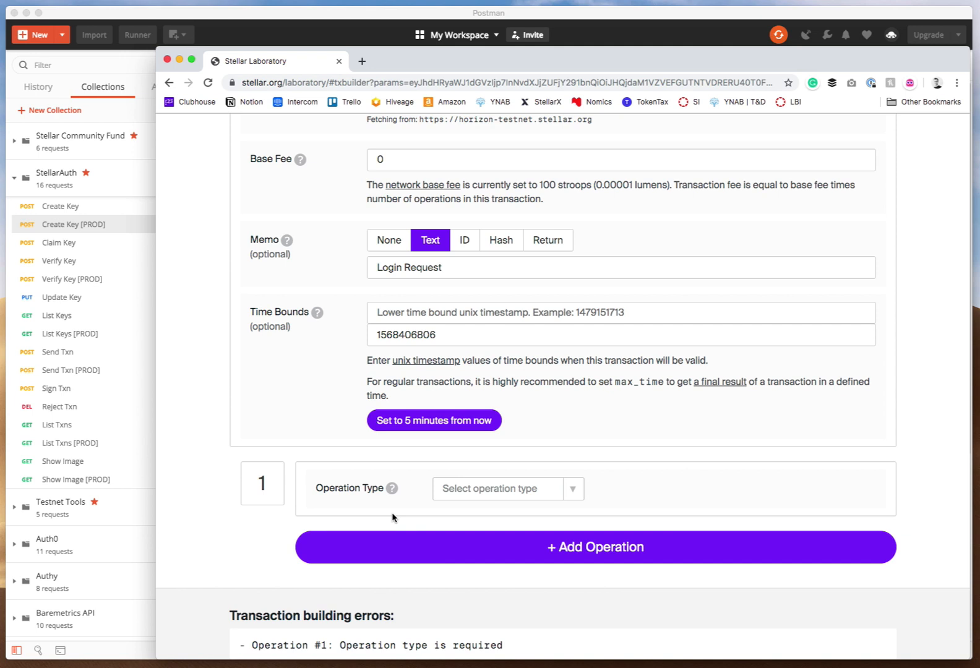
pyautogui.scroll(-2, 470, 449)
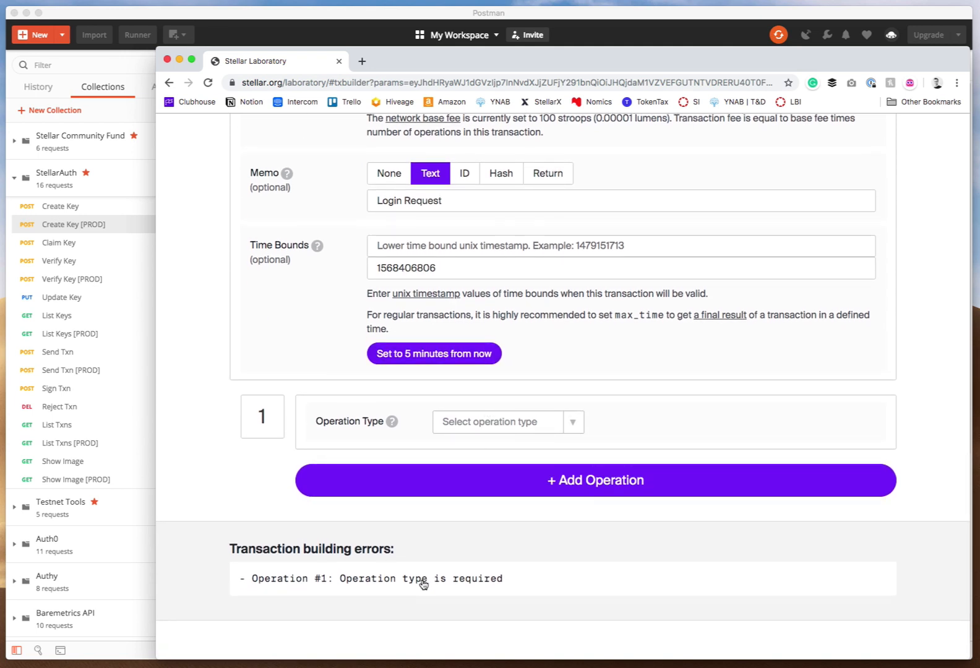
# Choose Inflation as the type of operation 1.
pyautogui.click(463, 426)
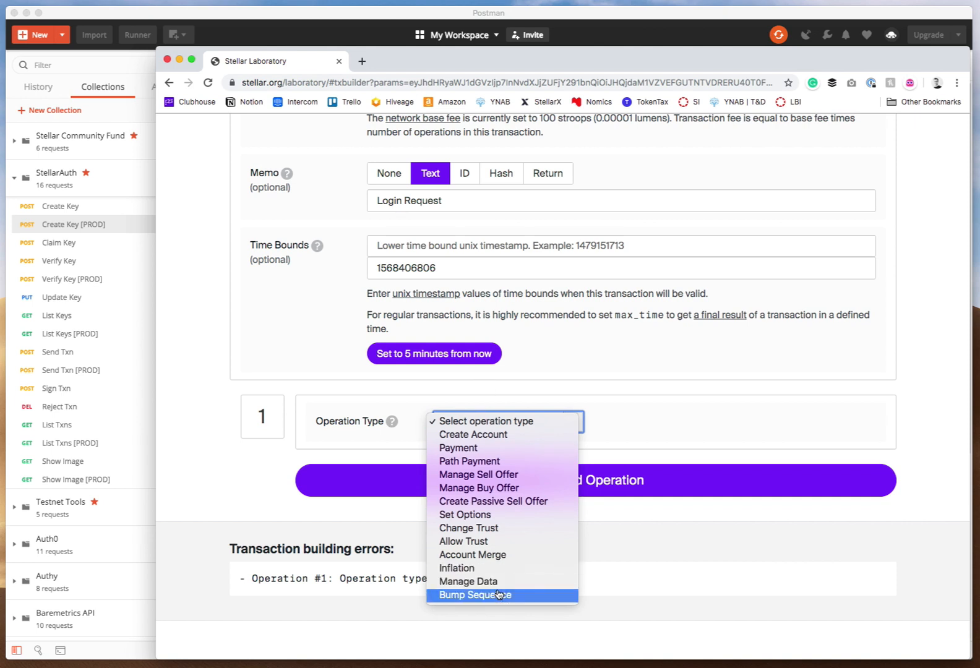
pyautogui.click(497, 569)
pyautogui.scroll(-5, 433, 588)
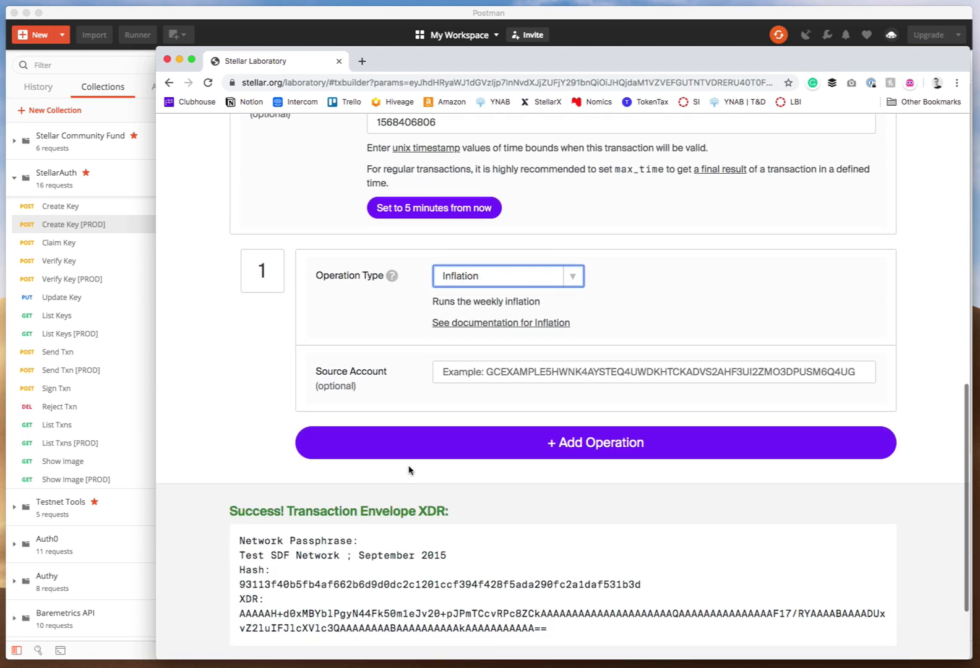
# Open the built transaction in the Transaction Signer and select its transaction envelope XDR.
pyautogui.click(327, 603)
pyautogui.scroll(-3, 446, 464)
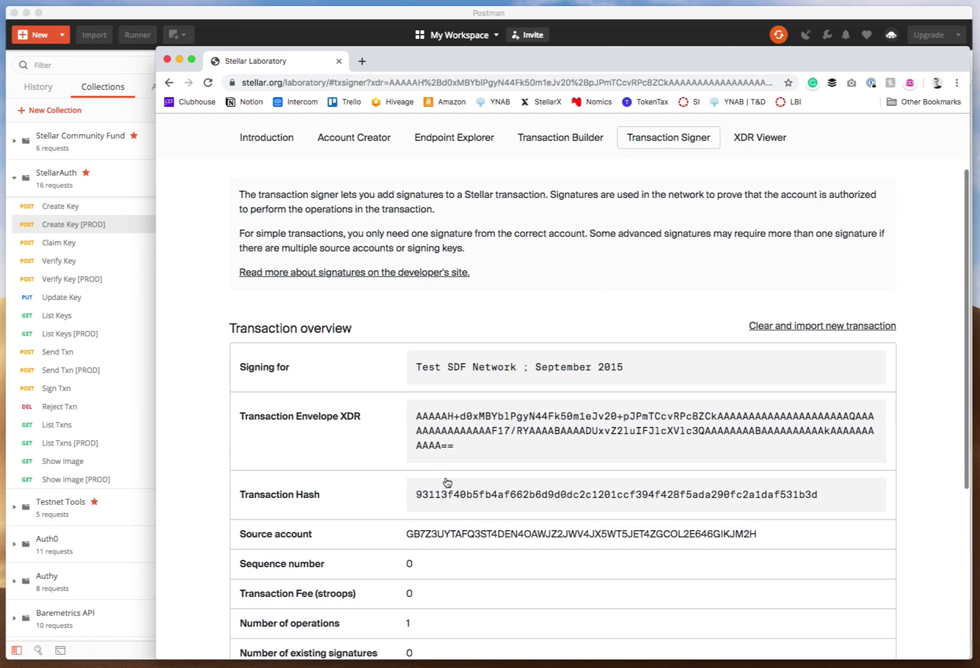
pyautogui.click(435, 420)
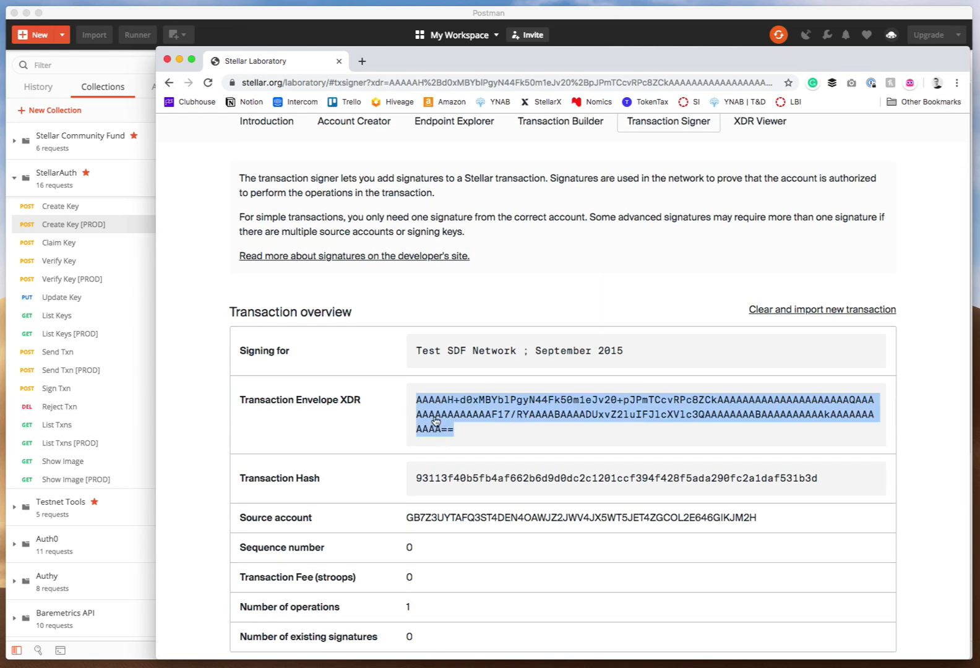
# Replace the xdr value in the Send Txn [PROD] request body with the new envelope XDR and send the request.
pyautogui.click(239, 17)
pyautogui.click(566, 76)
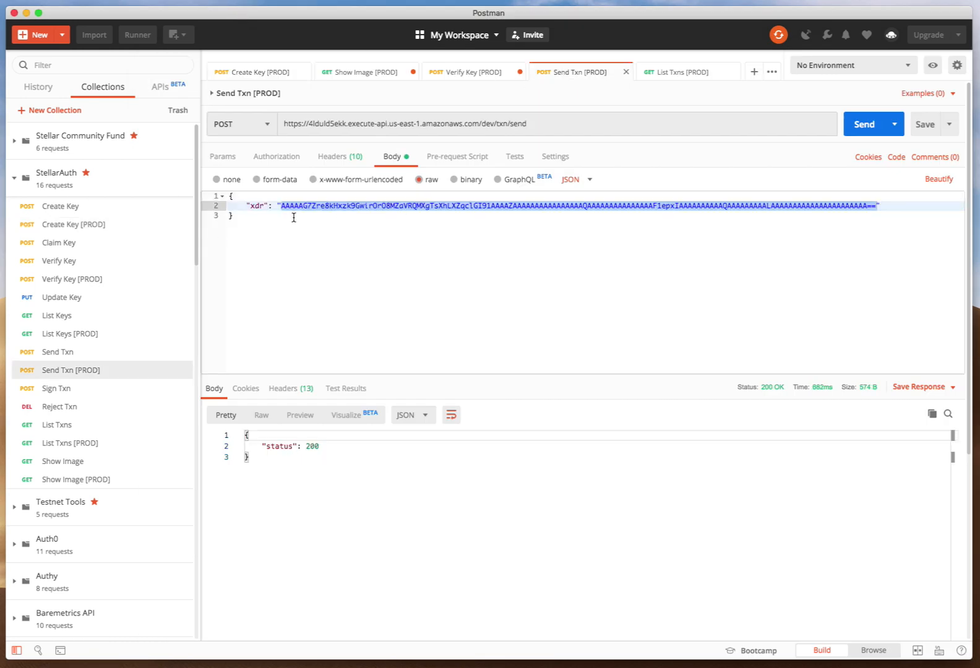
pyautogui.click(289, 206)
pyautogui.moveTo(281, 206); pyautogui.dragTo(879, 207)
pyautogui.press('super+v')
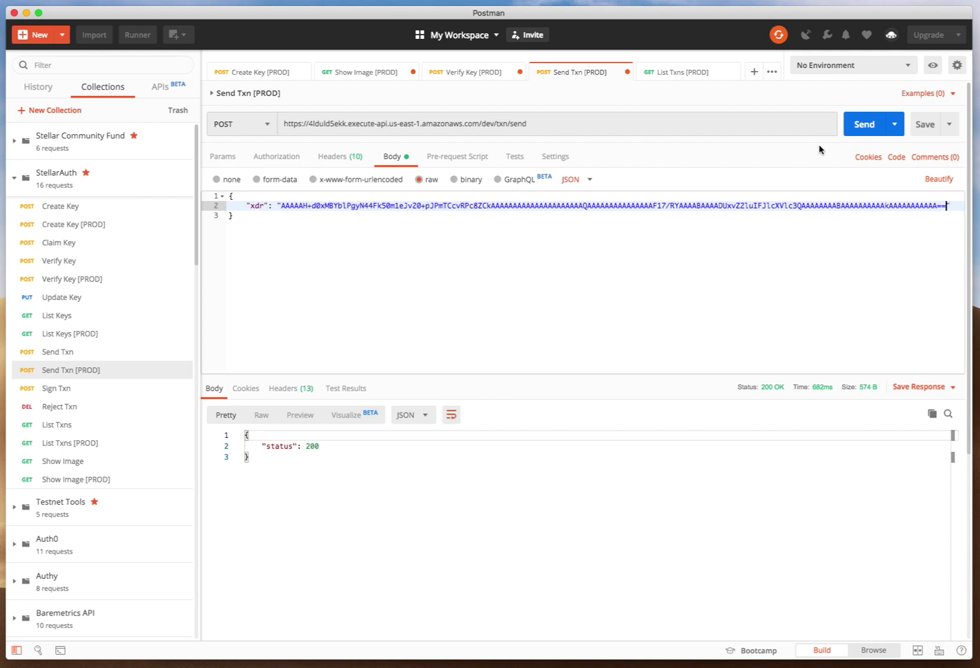
pyautogui.click(860, 131)
# Switch to the StellarAuth app and sign the incoming Login Request transaction.
pyautogui.press('super+Tab')
pyautogui.press('super+Tab')
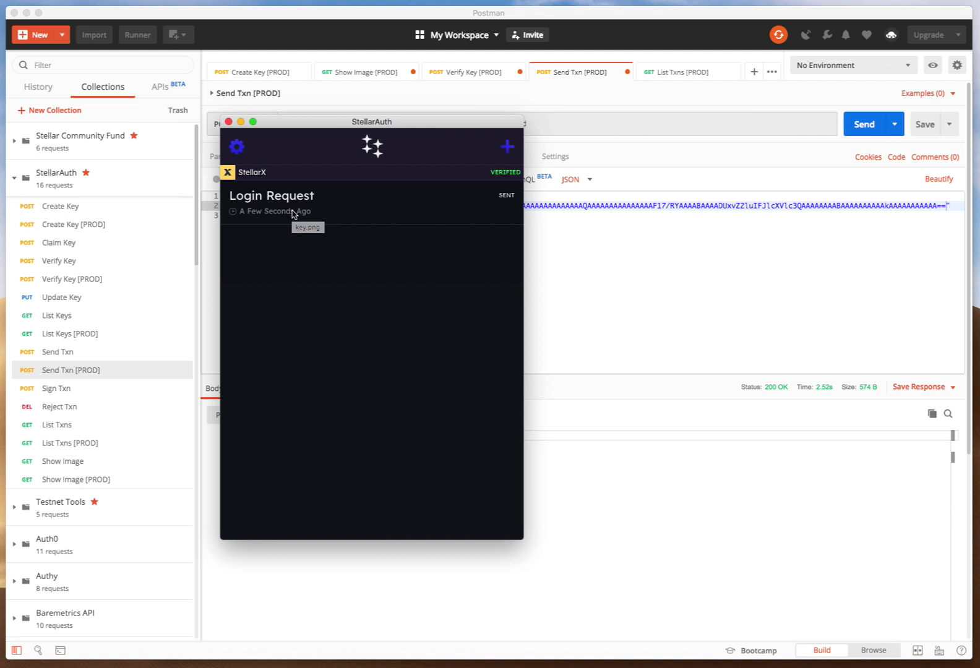
pyautogui.moveTo(307, 205)
pyautogui.mouseDown()
pyautogui.moveTo(375, 215)
pyautogui.moveTo(311, 212)
pyautogui.mouseUp()
pyautogui.moveTo(258, 204); pyautogui.dragTo(313, 205)
pyautogui.click(462, 177)
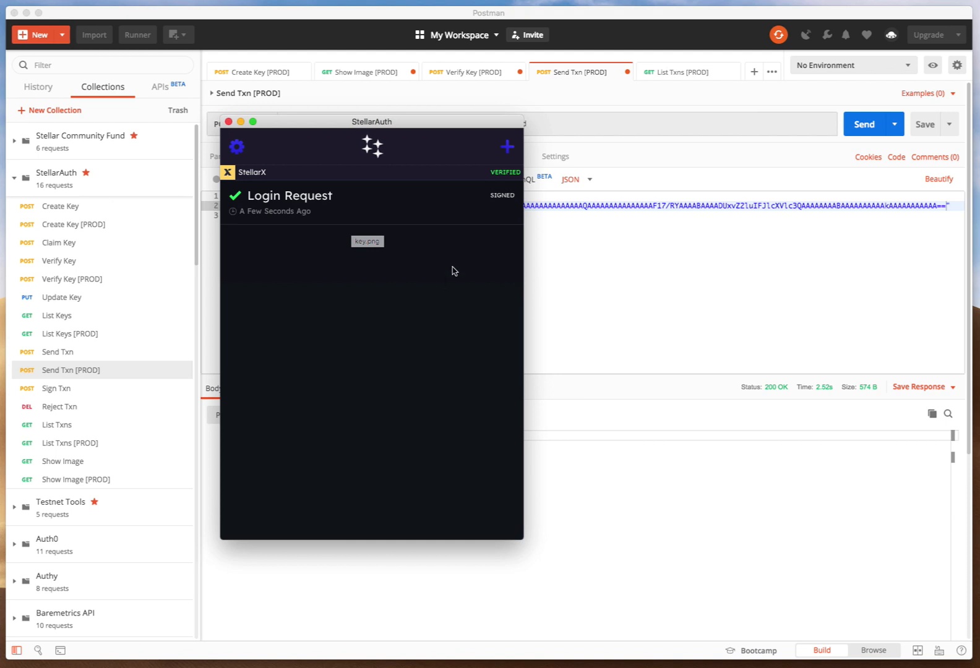
# Copy the key from the Create Key [PROD] response into the List Txns [PROD] key parameter and send the request.
pyautogui.click(621, 98)
pyautogui.click(666, 79)
pyautogui.click(268, 80)
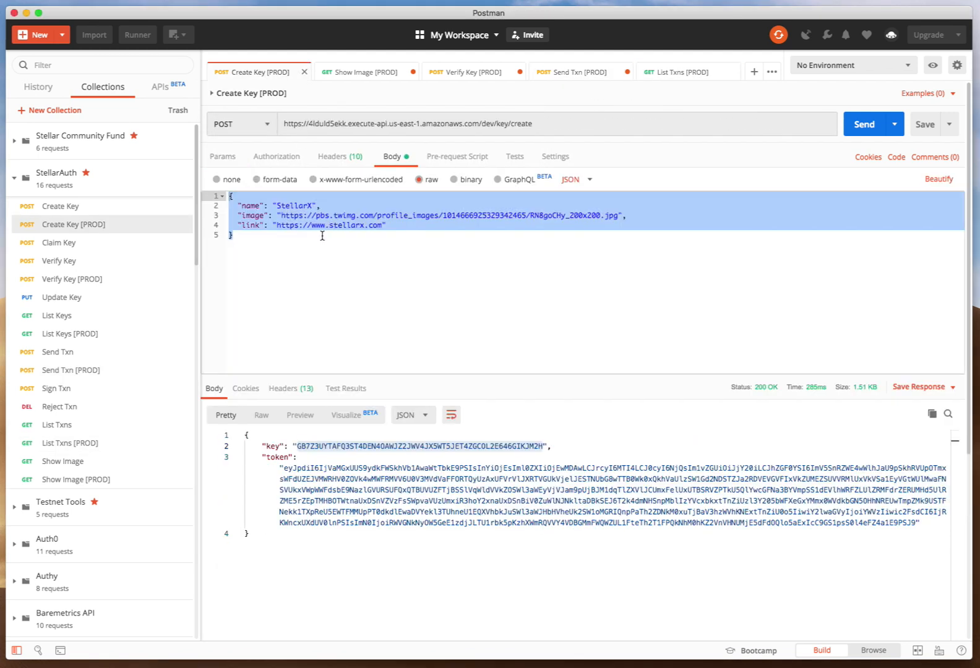
pyautogui.doubleClick(347, 446)
pyautogui.click(675, 73)
pyautogui.doubleClick(633, 231)
pyautogui.write('GB7Z3UYTAFQ3ST4DEN4OAWJZ2JWV4JX5WT5JET4ZGCOL2E646GIKJM2H')
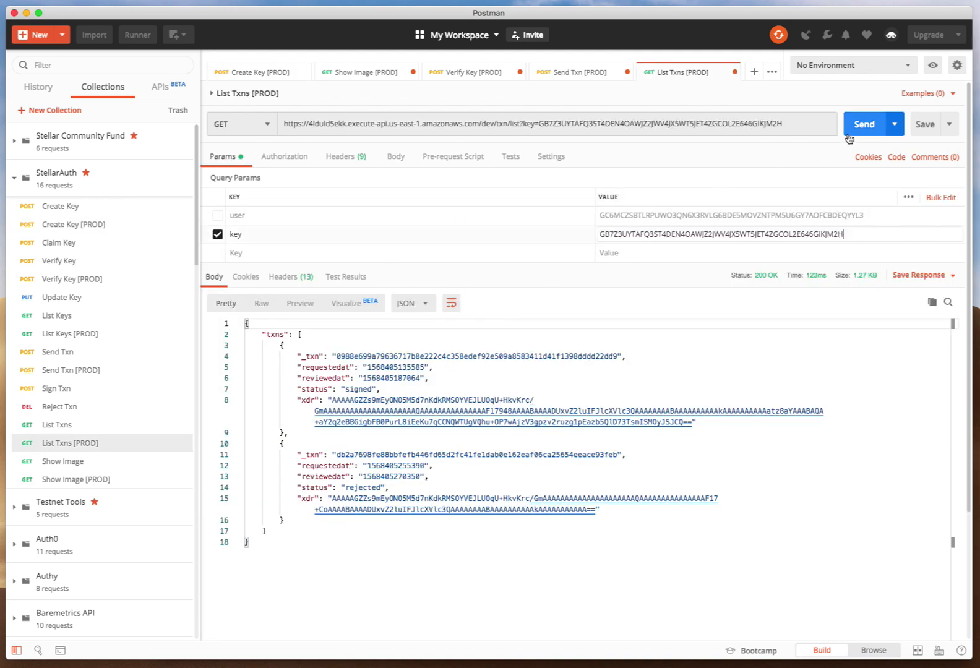
pyautogui.click(854, 131)
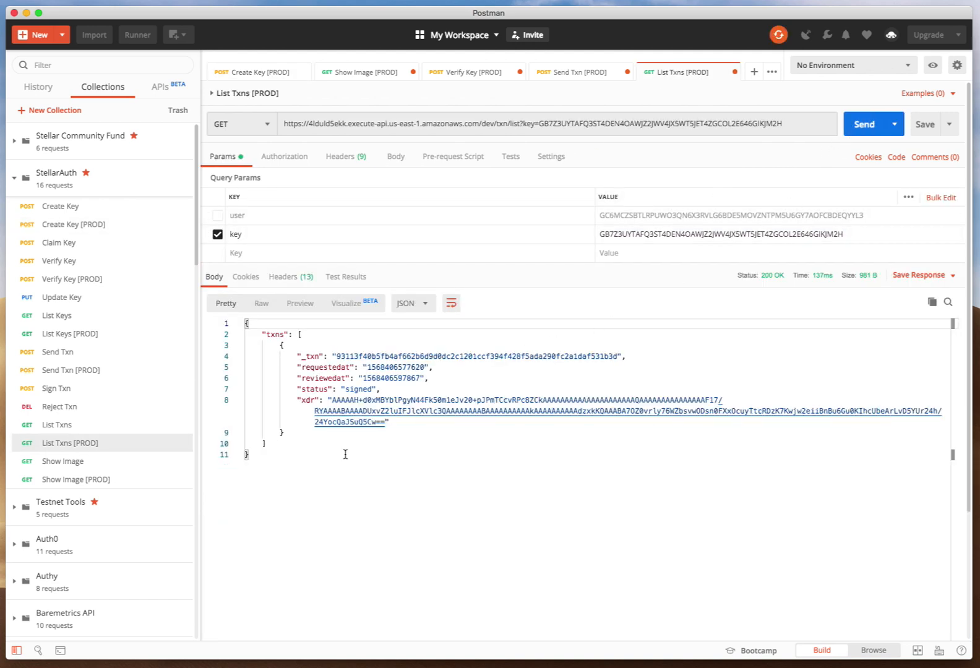
# Examine the returned transaction's status and xdr fields in the response.
pyautogui.doubleClick(355, 389)
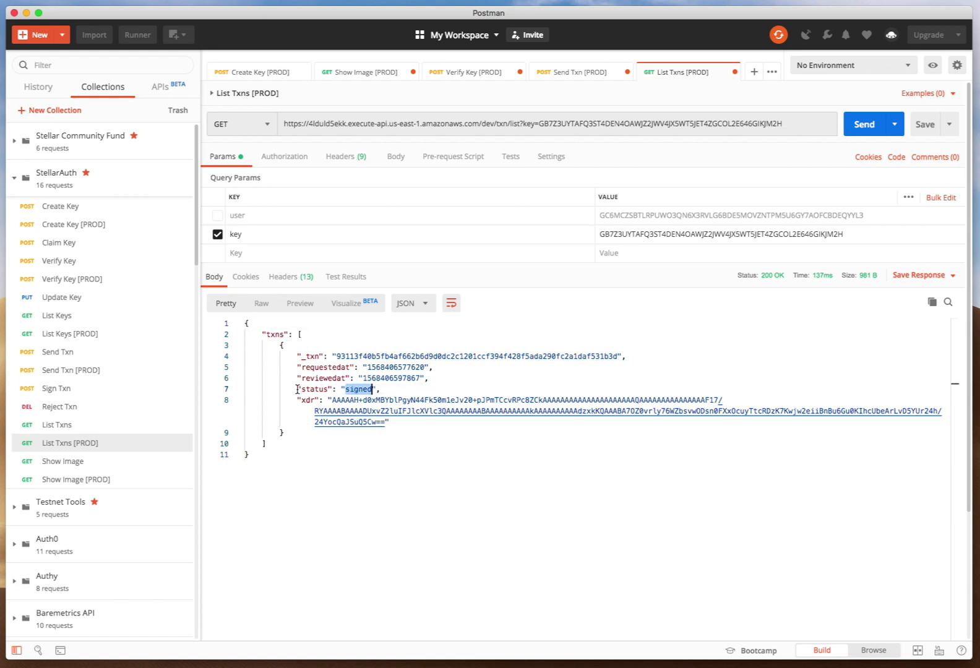
pyautogui.moveTo(298, 389); pyautogui.dragTo(408, 389)
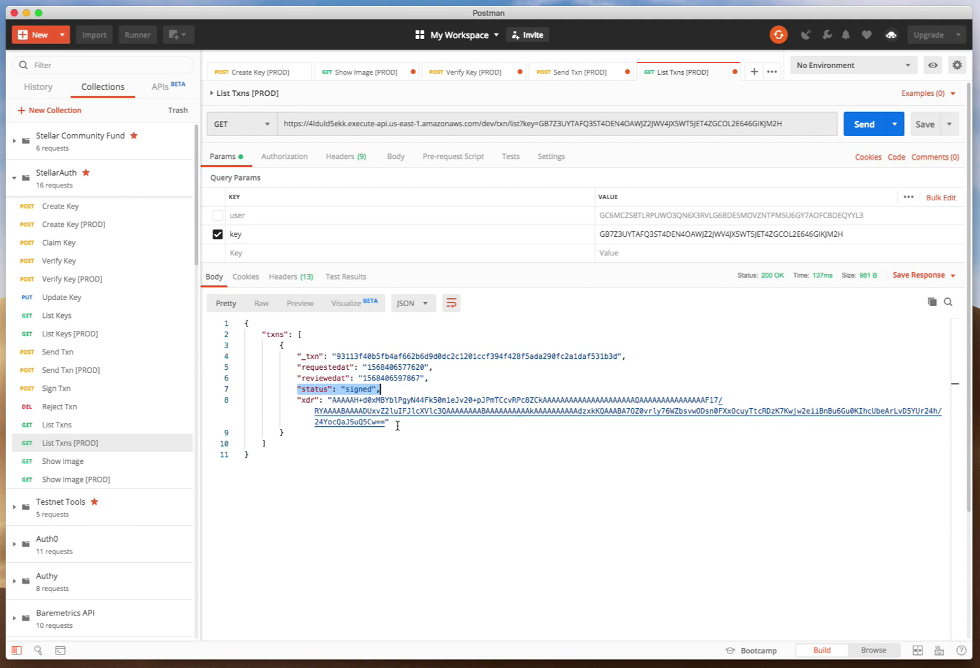
pyautogui.moveTo(333, 401); pyautogui.dragTo(388, 422)
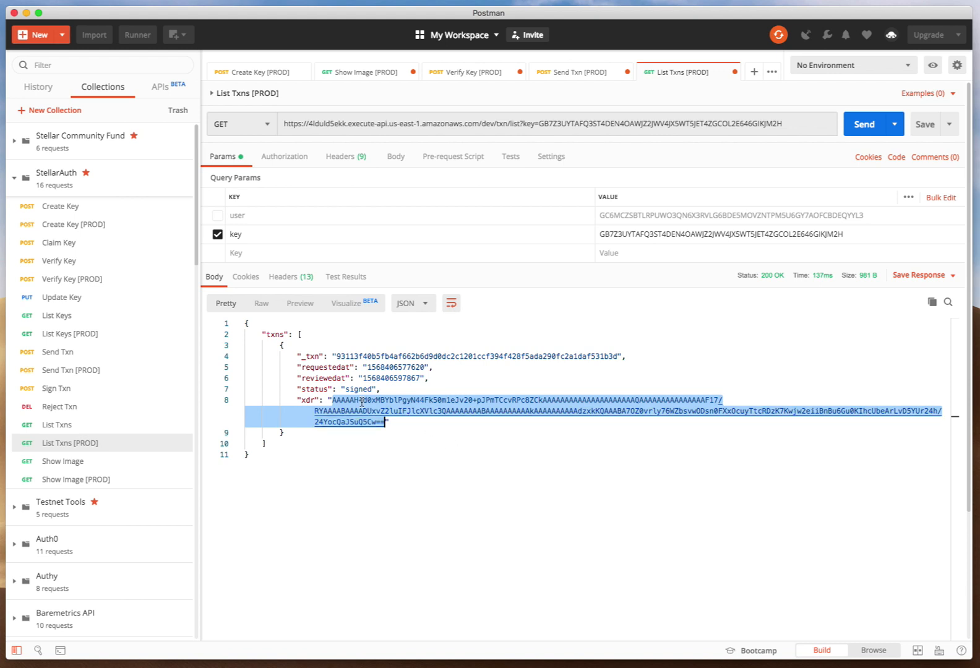
pyautogui.moveTo(295, 383); pyautogui.dragTo(388, 388)
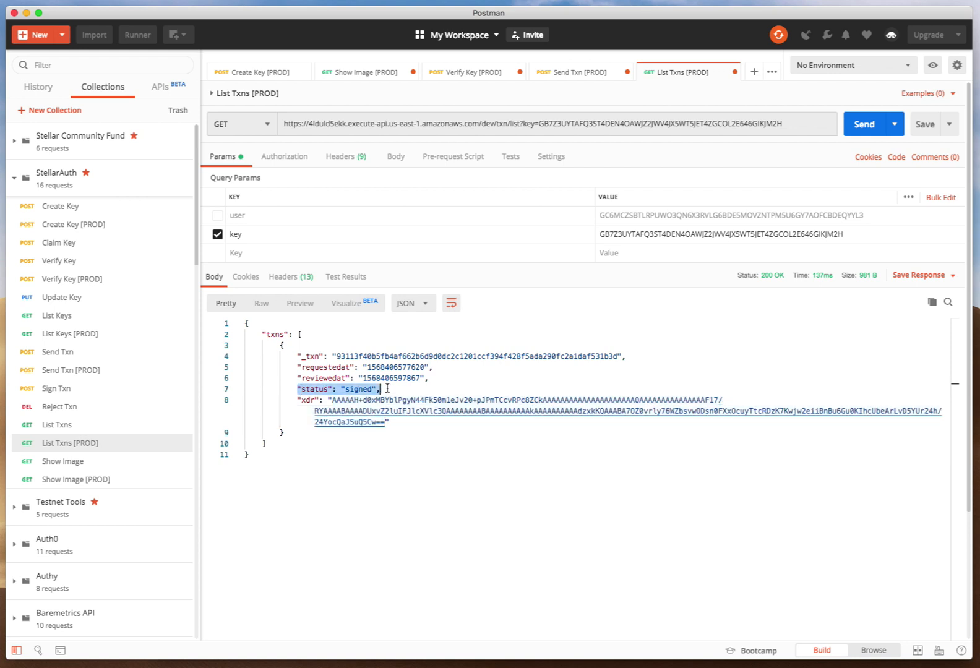
pyautogui.moveTo(279, 346); pyautogui.dragTo(296, 427)
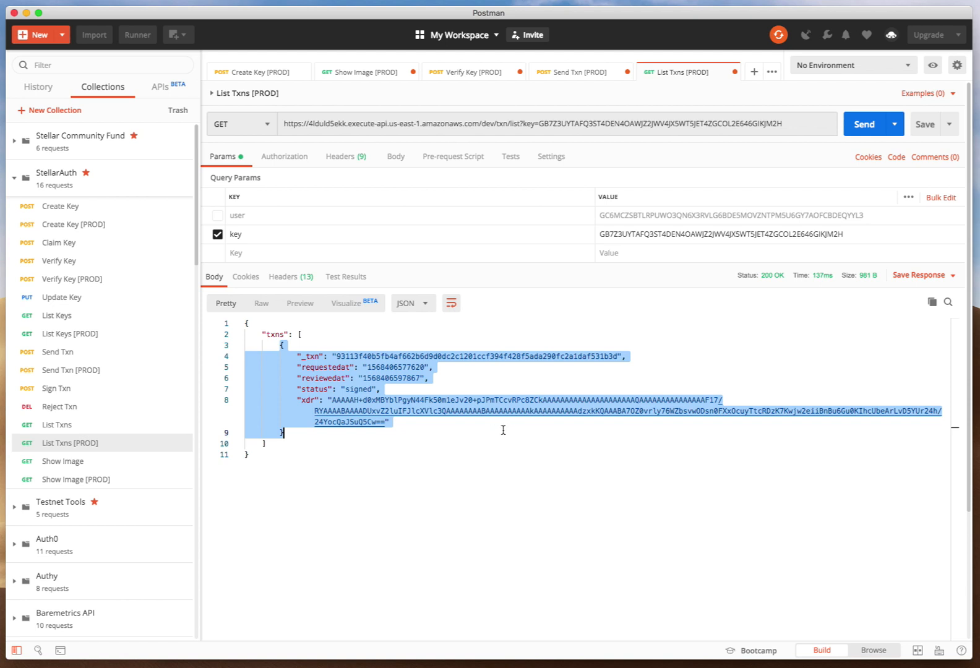
# Copy the key from the Create Key [PROD] response and fund it with test network lumens in the Laboratory's Friendbot.
pyautogui.click(267, 74)
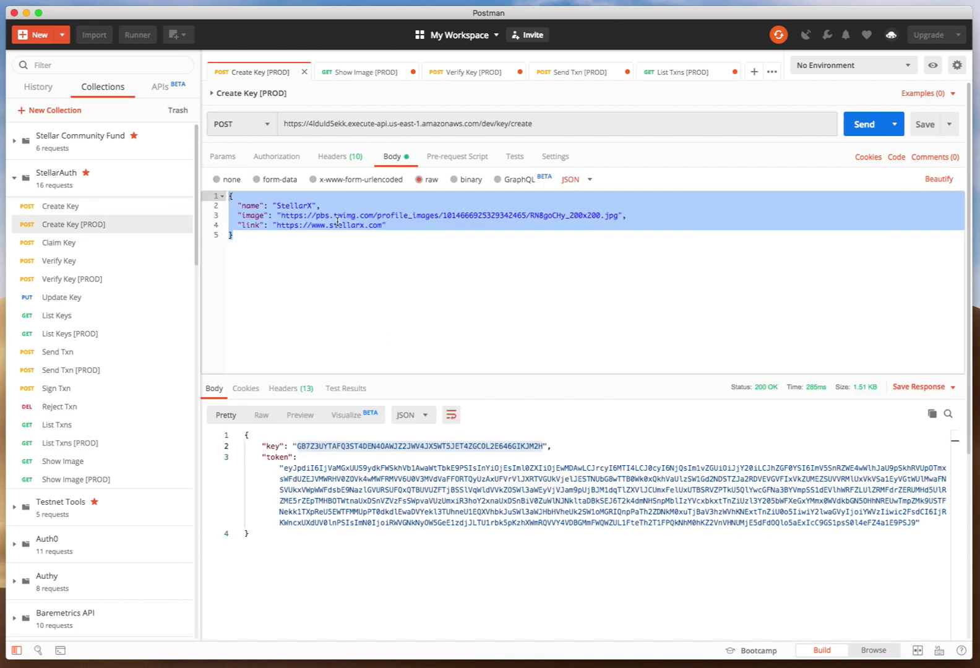
pyautogui.doubleClick(343, 446)
pyautogui.press('super+c')
pyautogui.hotkey('ctrl', 'Up')
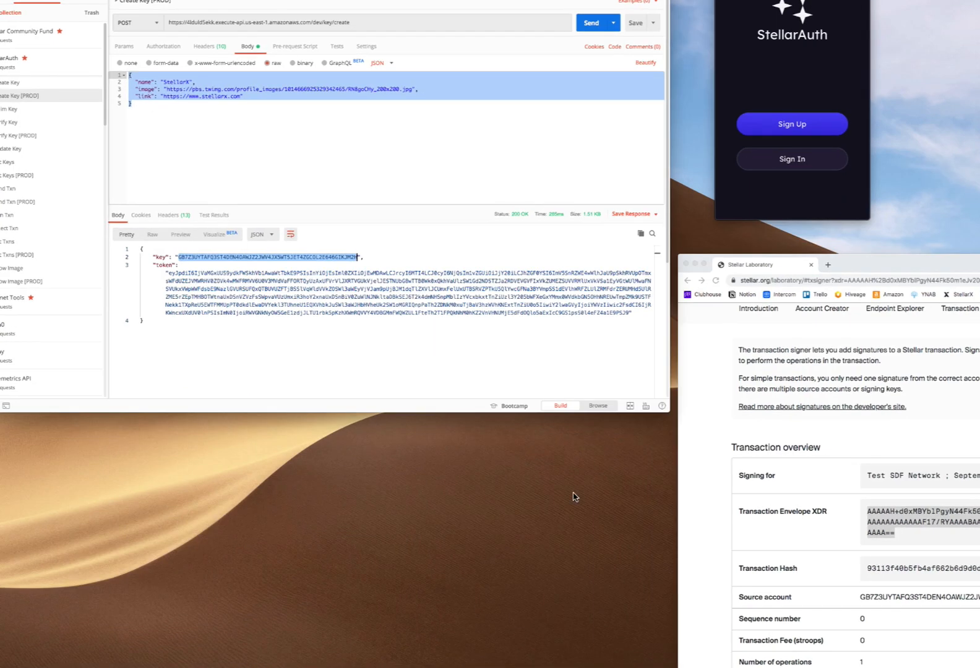
pyautogui.click(681, 489)
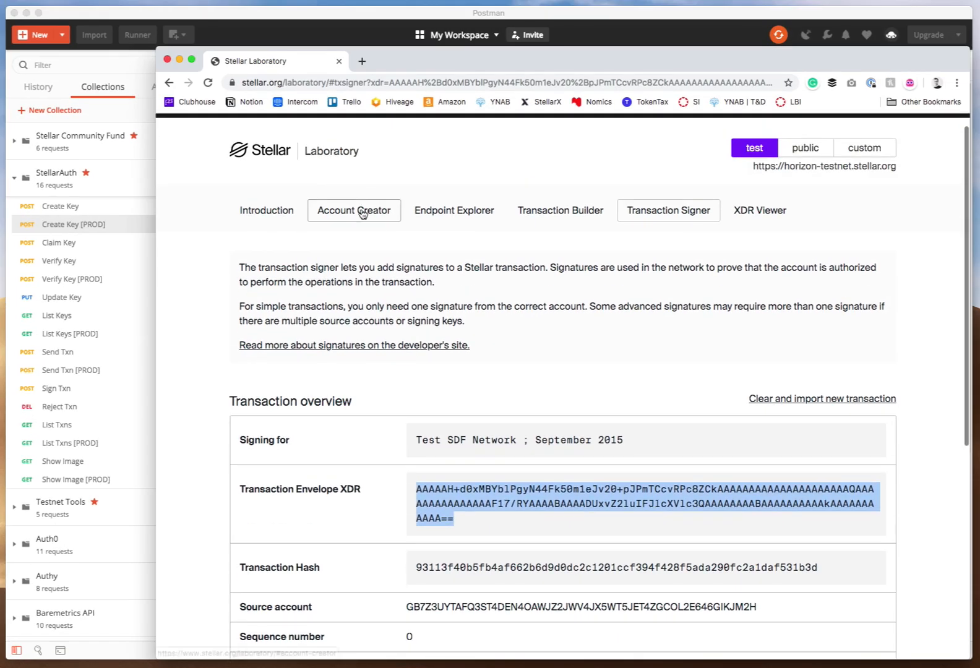
pyautogui.click(361, 212)
pyautogui.tripleClick(388, 448)
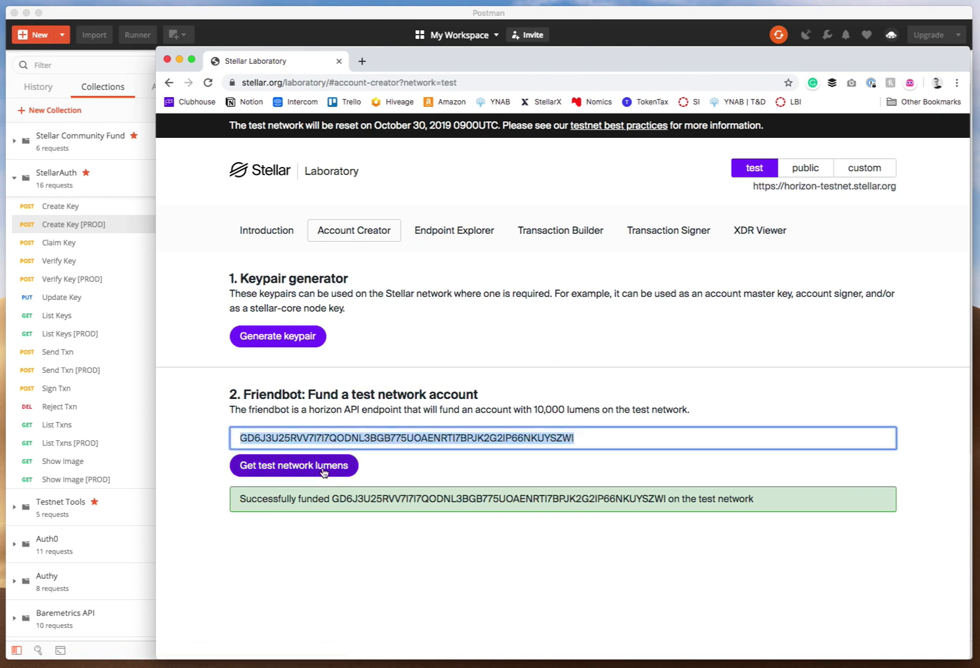
pyautogui.press('super+v')
pyautogui.click(307, 469)
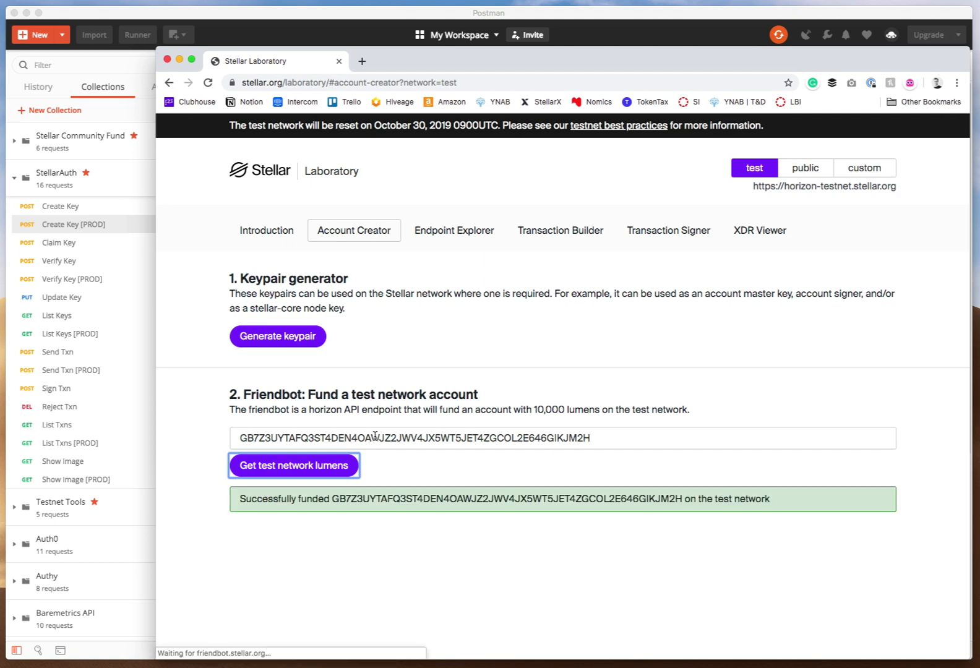
# In the Transaction Builder, fetch the next sequence number for the source account and set the base fee to 100.
pyautogui.click(547, 237)
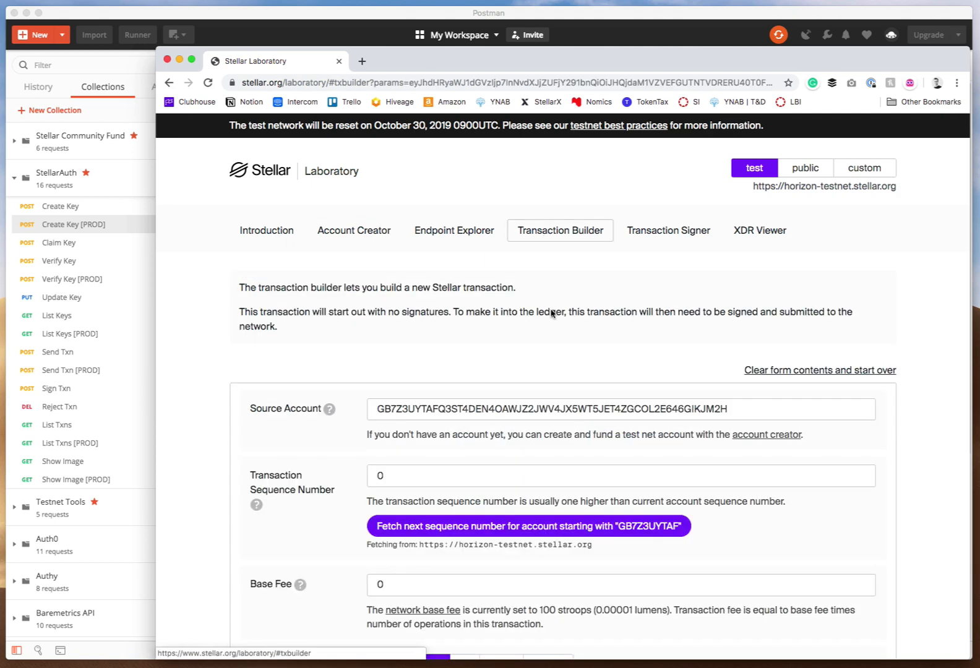
pyautogui.scroll(-5, 817, 365)
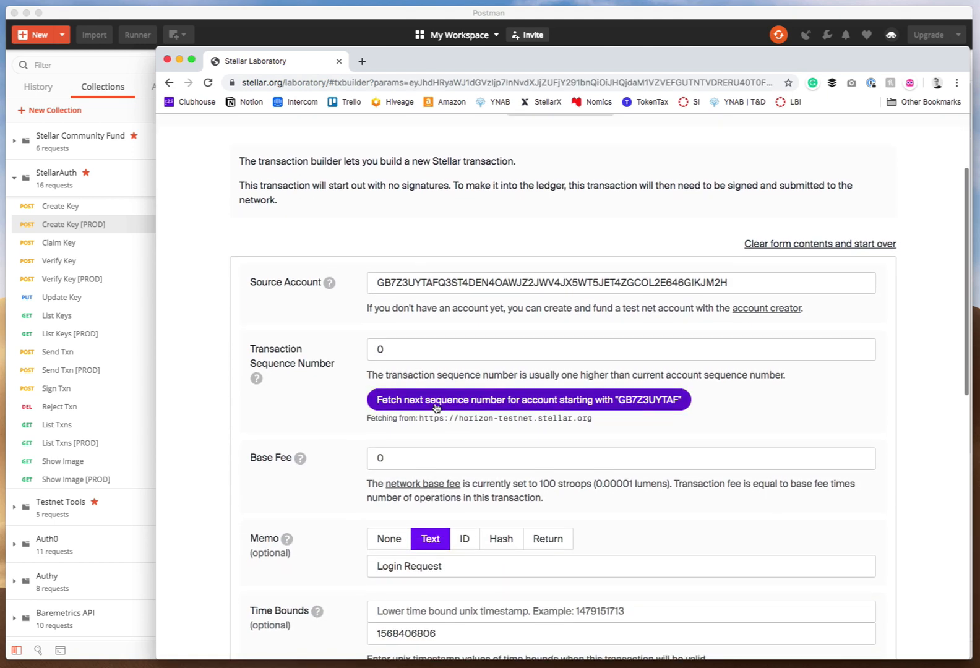
pyautogui.click(436, 400)
pyautogui.scroll(-3, 375, 328)
pyautogui.click(379, 325)
pyautogui.write('100')
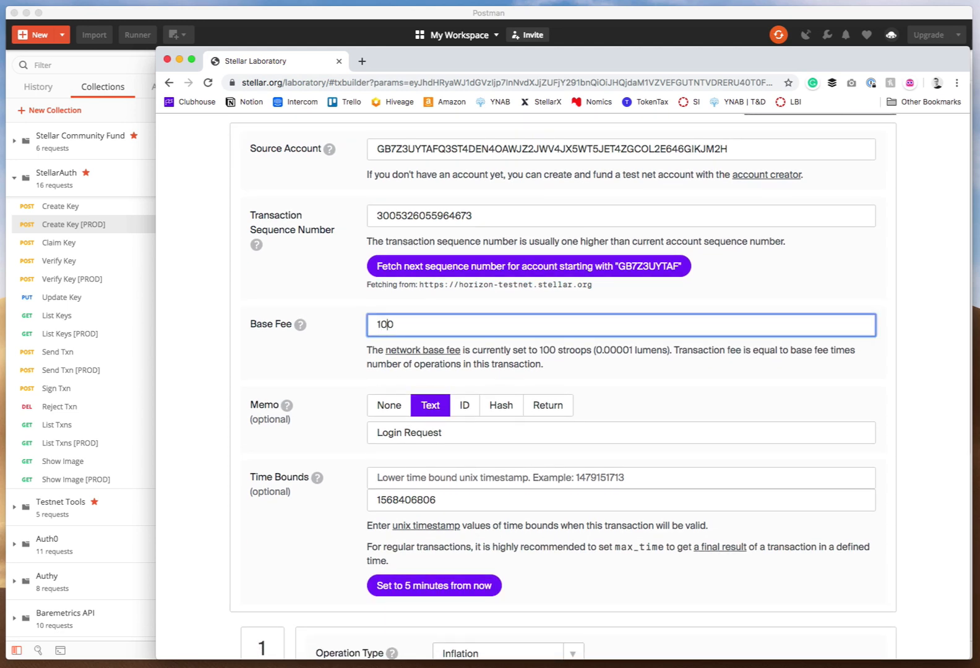
# Change the memo to "Live Login Request" and set the time bounds to 5 minutes from now.
pyautogui.scroll(-3, 427, 338)
pyautogui.click(389, 334)
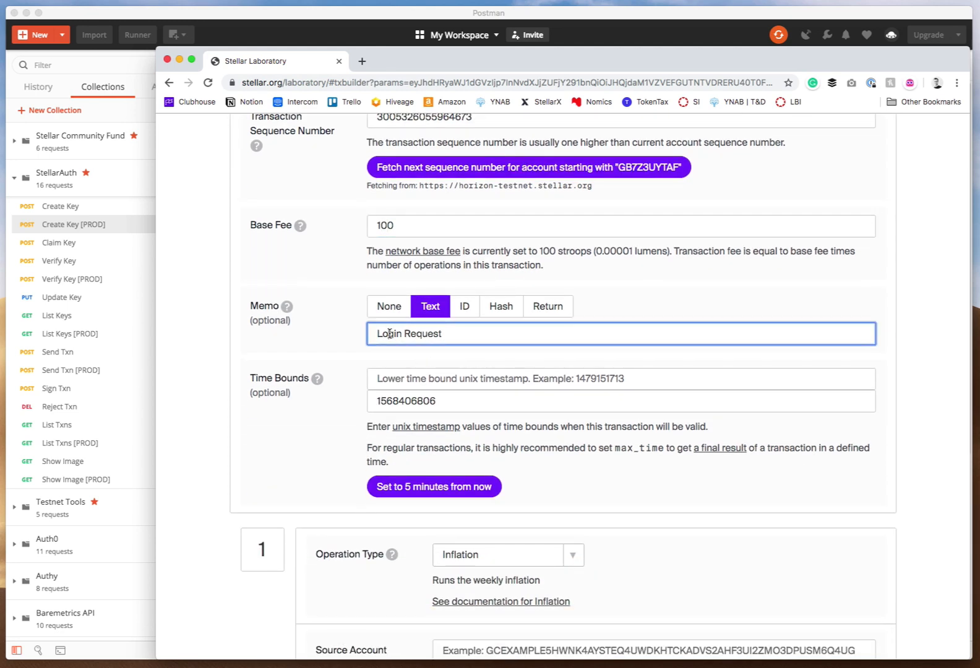
pyautogui.write('Live')
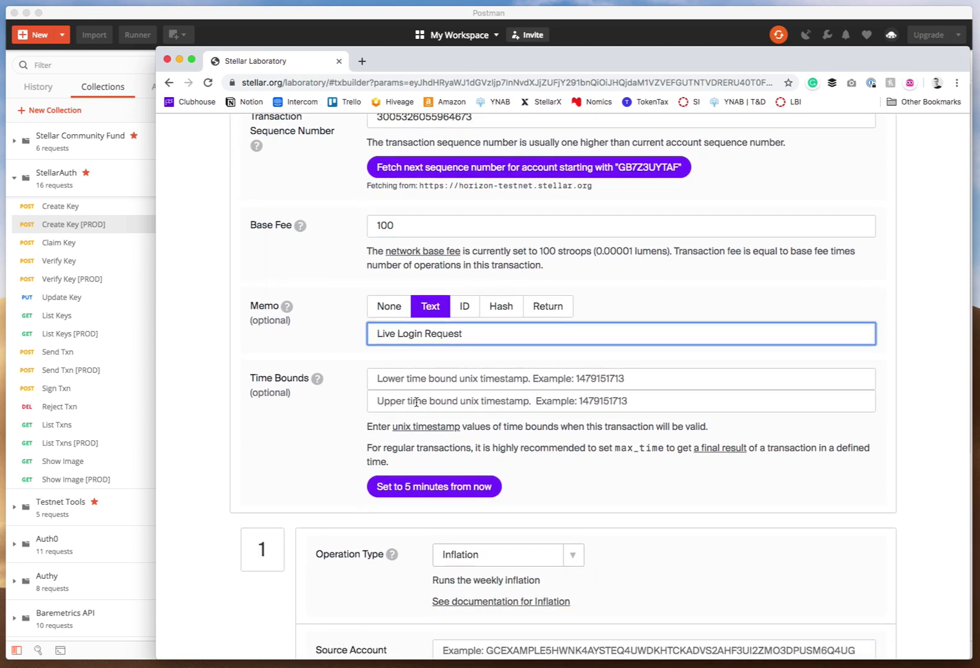
pyautogui.click(417, 488)
# Change operation 1 to Bump Sequence with BumpTo set to 0.
pyautogui.scroll(-3, 374, 455)
pyautogui.click(493, 431)
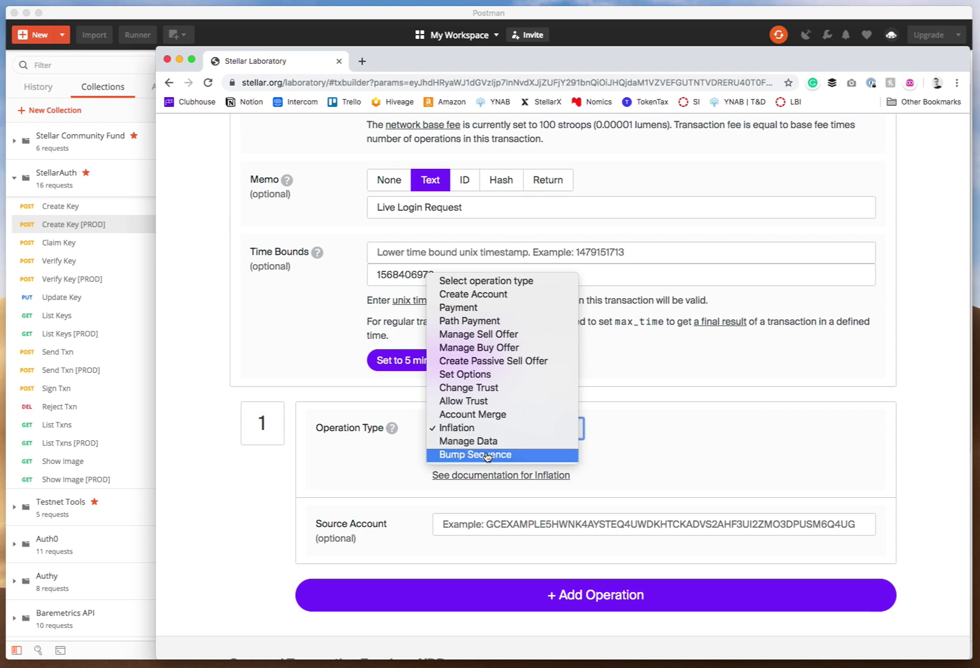
pyautogui.click(472, 552)
pyautogui.click(467, 526)
pyautogui.write('0')
pyautogui.scroll(-3, 394, 472)
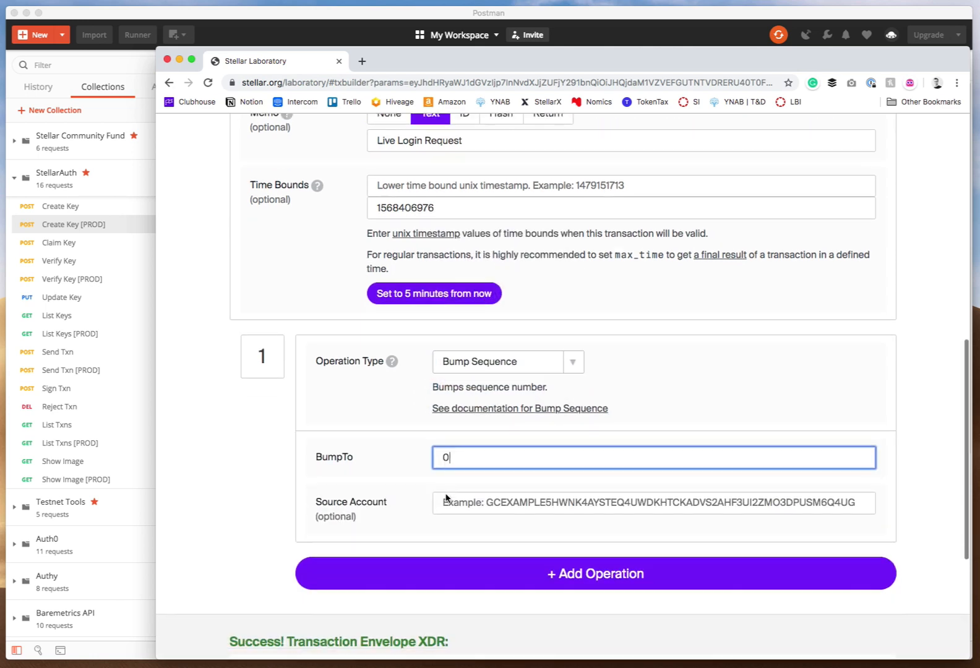
pyautogui.scroll(-3, 379, 389)
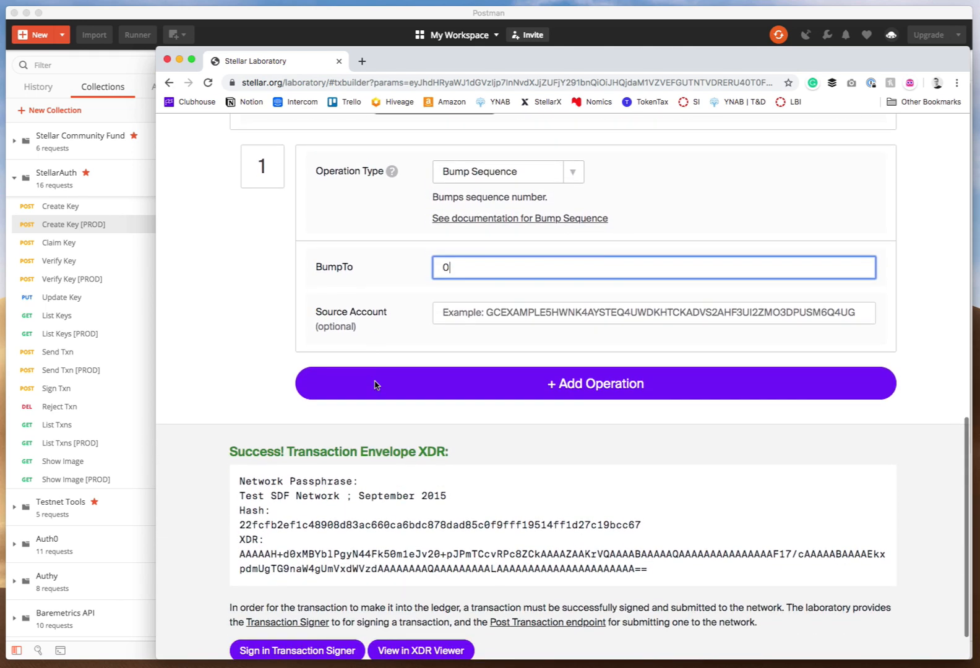
# Open the built transaction in the Transaction Signer and select its transaction envelope XDR.
pyautogui.click(293, 598)
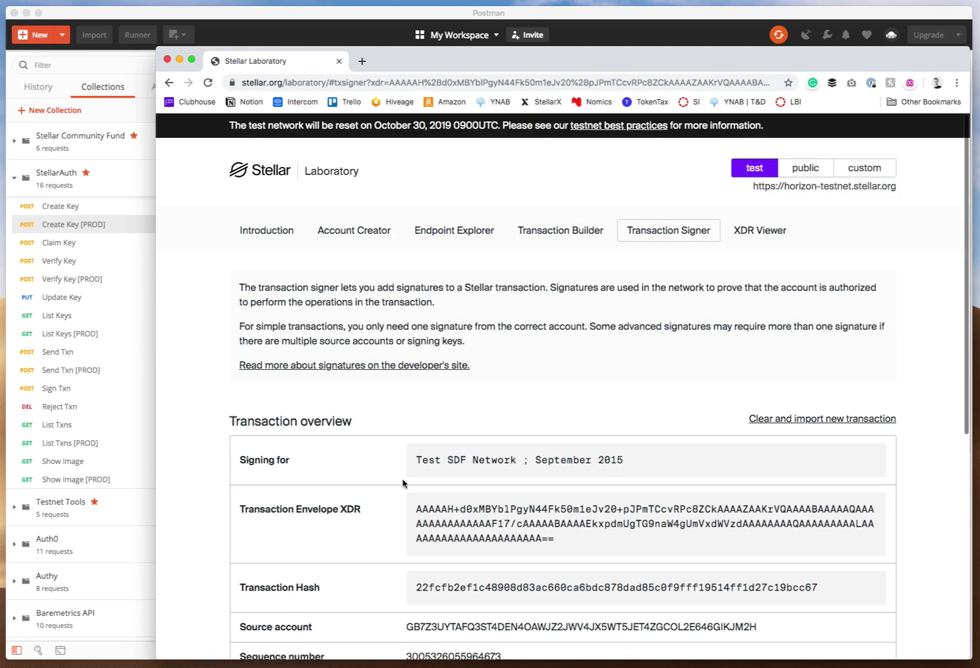
pyautogui.click(451, 436)
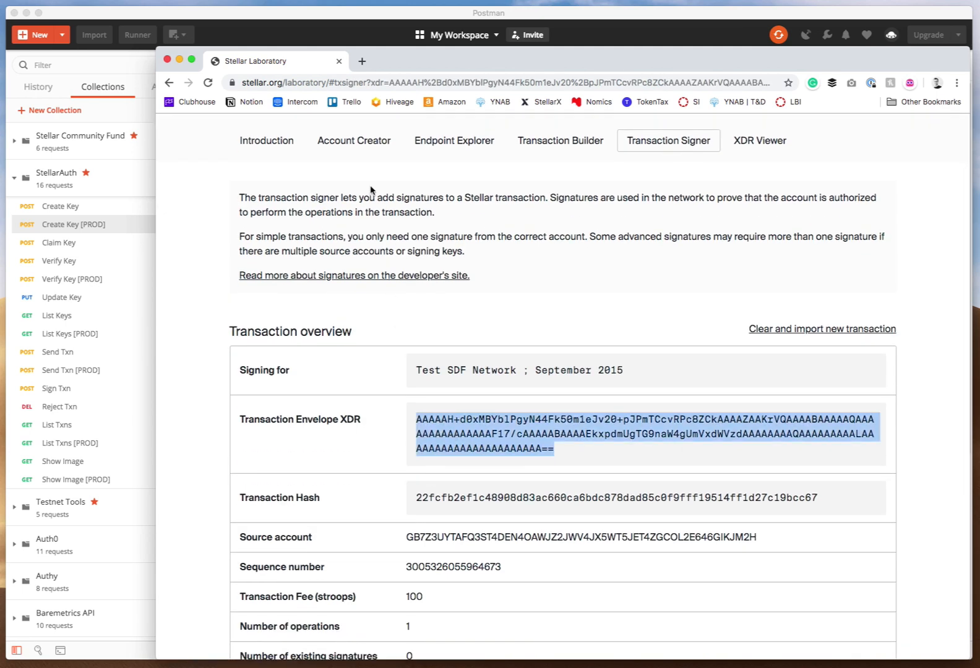
pyautogui.click(390, 23)
# Replace the xdr value in the Send Txn [PROD] request body with the new envelope XDR and send it.
pyautogui.click(560, 72)
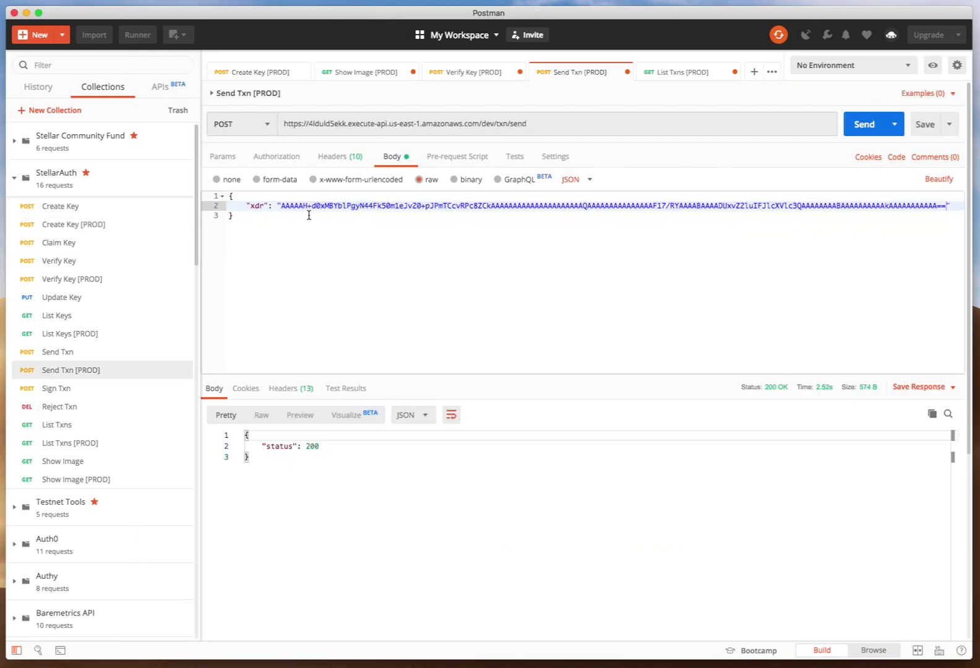
pyautogui.press('super+shift+Right')
pyautogui.hotkey('shift', 'Left')
pyautogui.press('super+v')
pyautogui.press('super+Return')
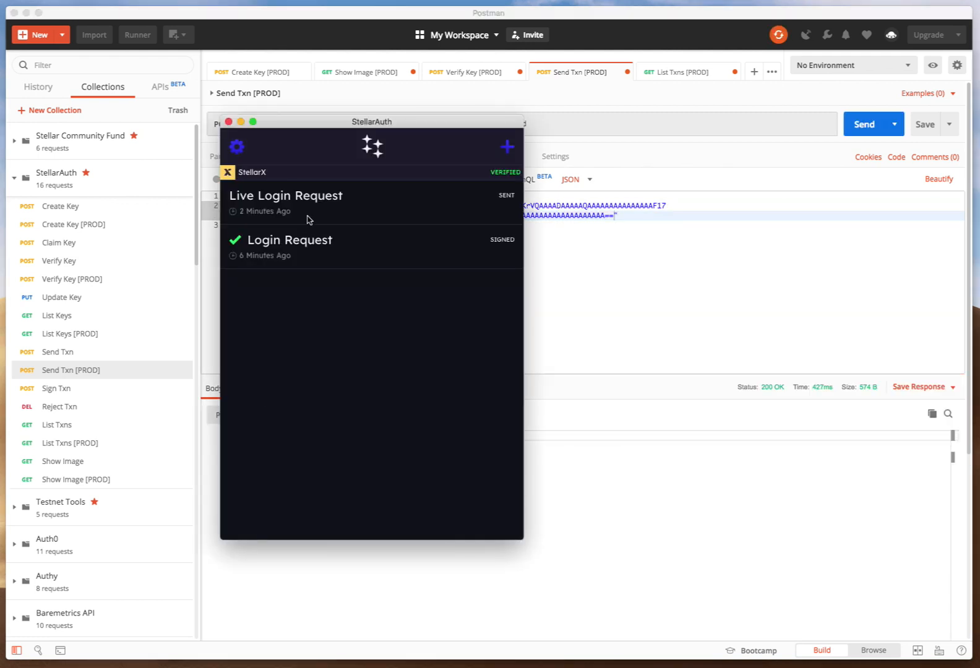
# Sign the incoming Live Login Request transaction in StellarAuth.
pyautogui.moveTo(280, 207); pyautogui.dragTo(328, 208)
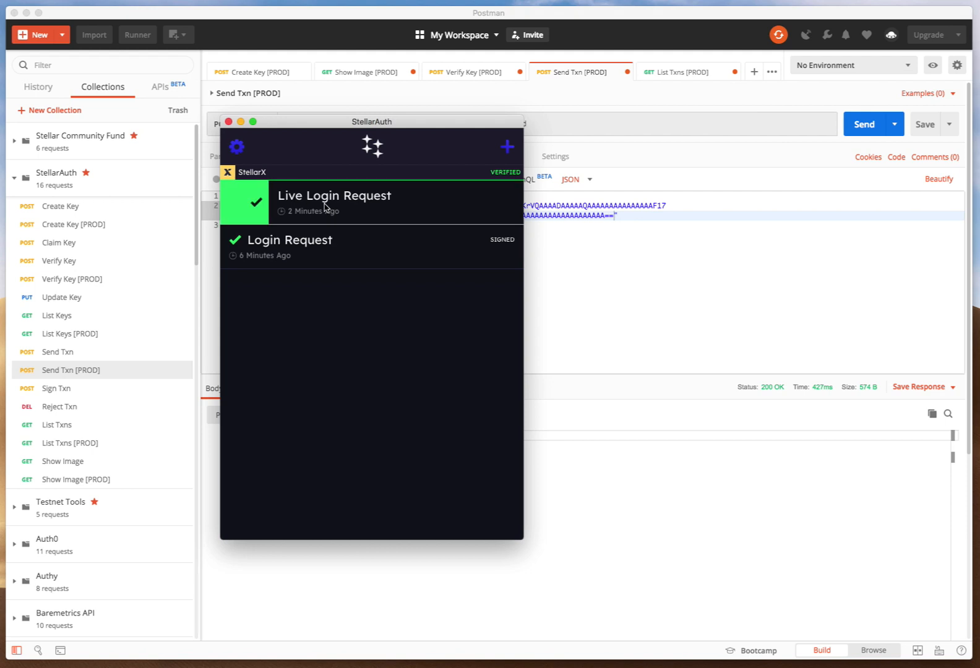
pyautogui.click(462, 177)
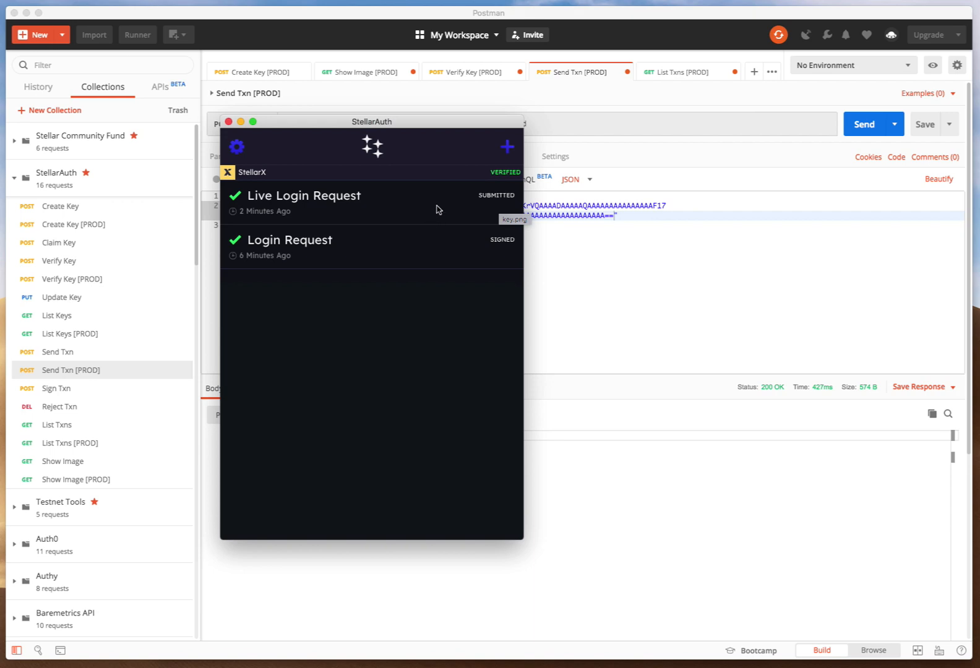
# Switch to the Stellar Laboratory and copy the signed transaction's hash from the Transaction Signer.
pyautogui.hotkey('ctrl', 'Up')
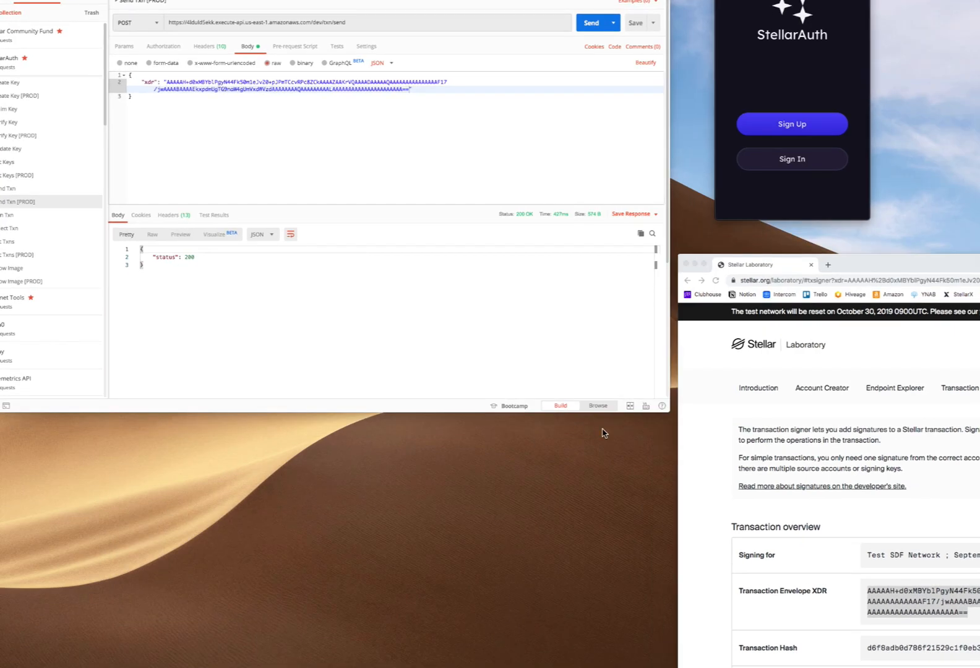
pyautogui.click(832, 416)
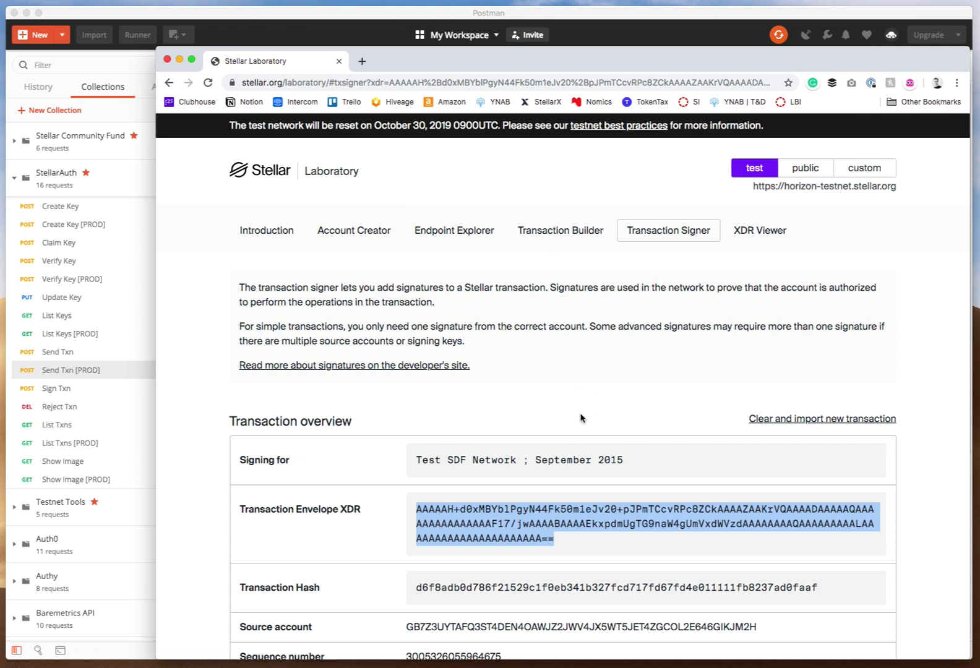
pyautogui.click(554, 589)
pyautogui.press('super+c')
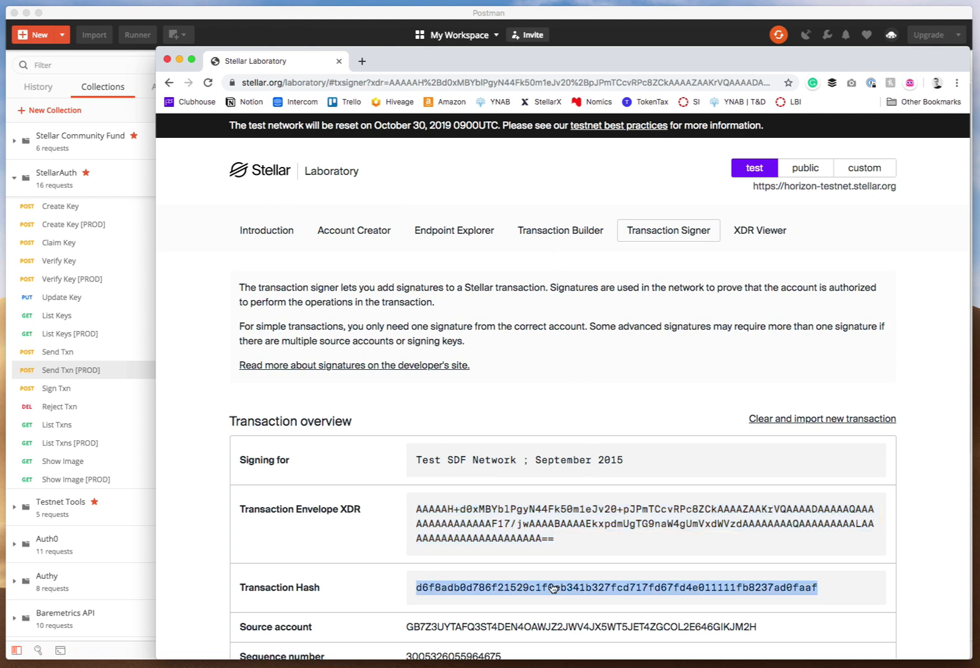
pyautogui.click(542, 234)
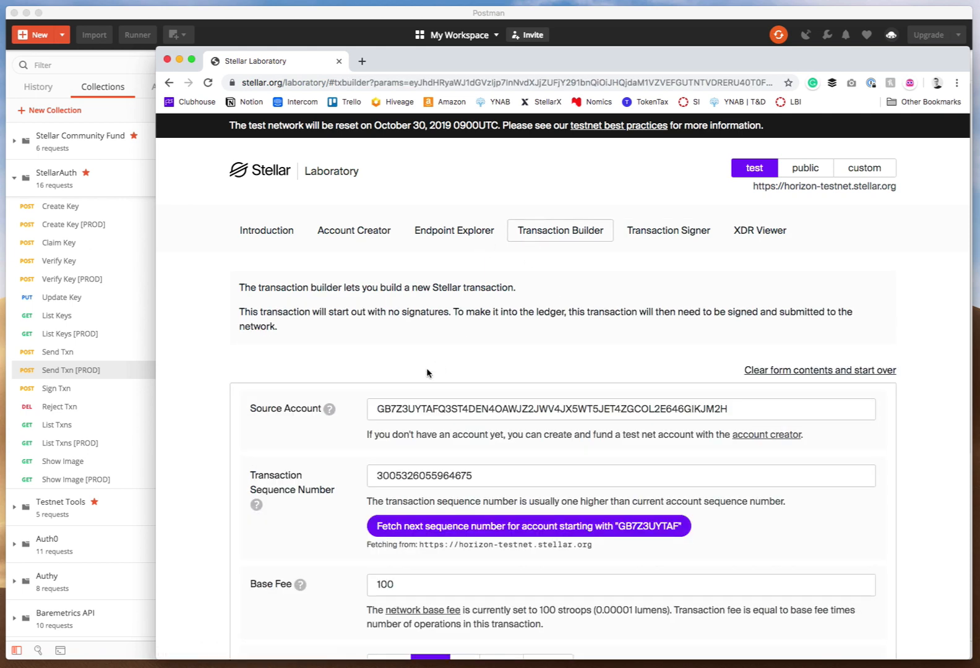
# Look up the copied transaction hash as a Single Transaction in the Endpoint Explorer and review the JSON response.
pyautogui.click(455, 230)
pyautogui.scroll(-5, 308, 328)
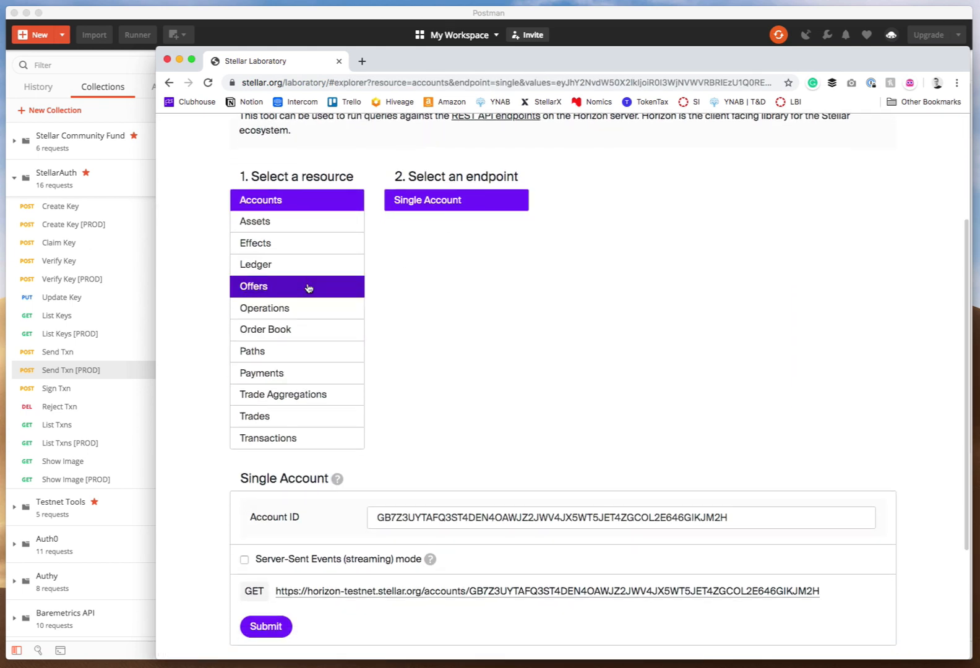
pyautogui.click(299, 264)
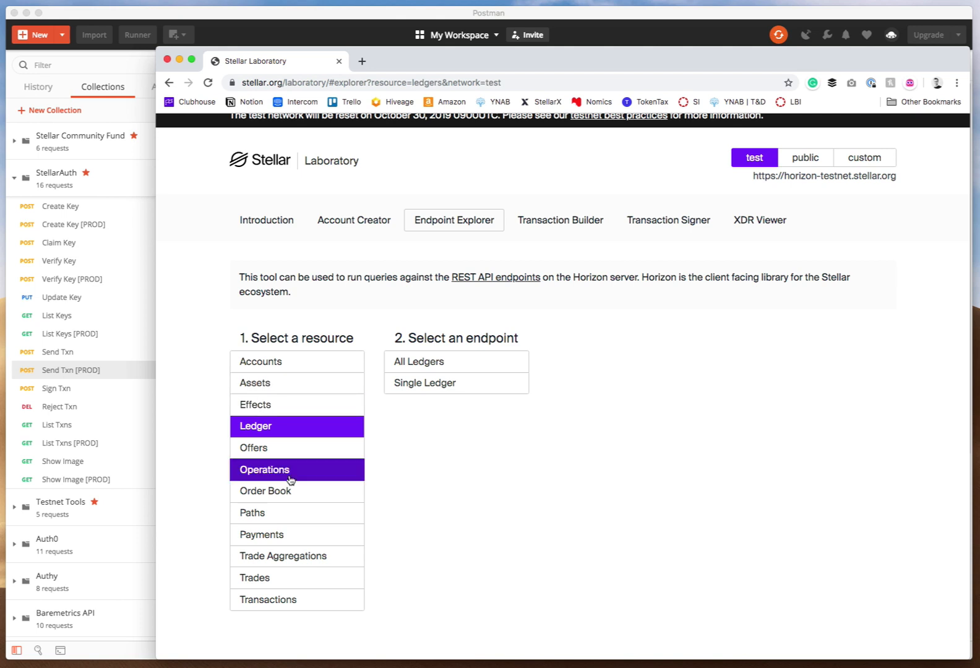
pyautogui.click(289, 599)
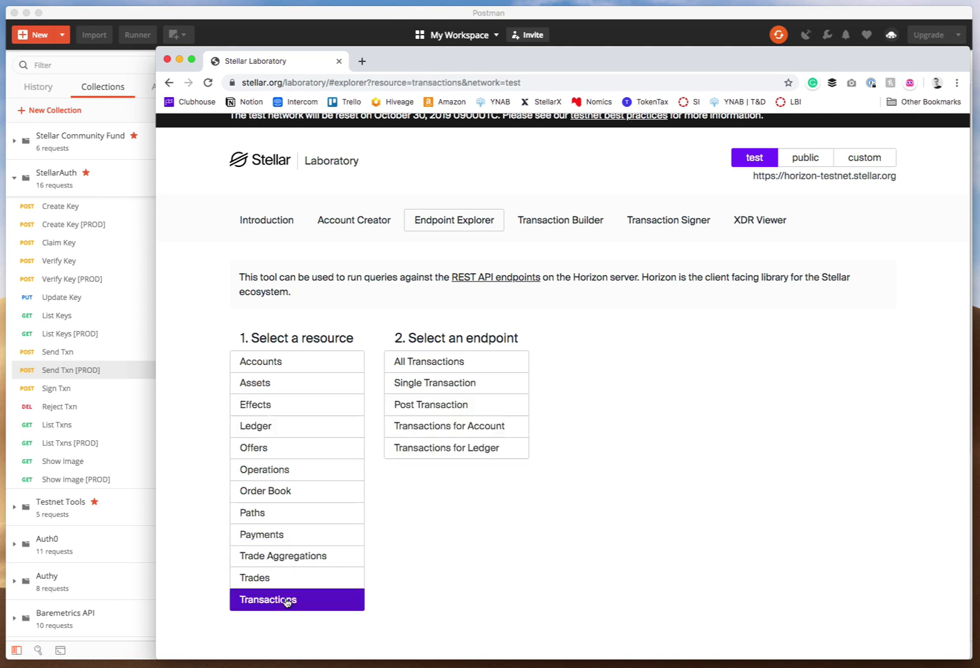
pyautogui.click(408, 398)
pyautogui.scroll(-3, 407, 393)
pyautogui.click(408, 221)
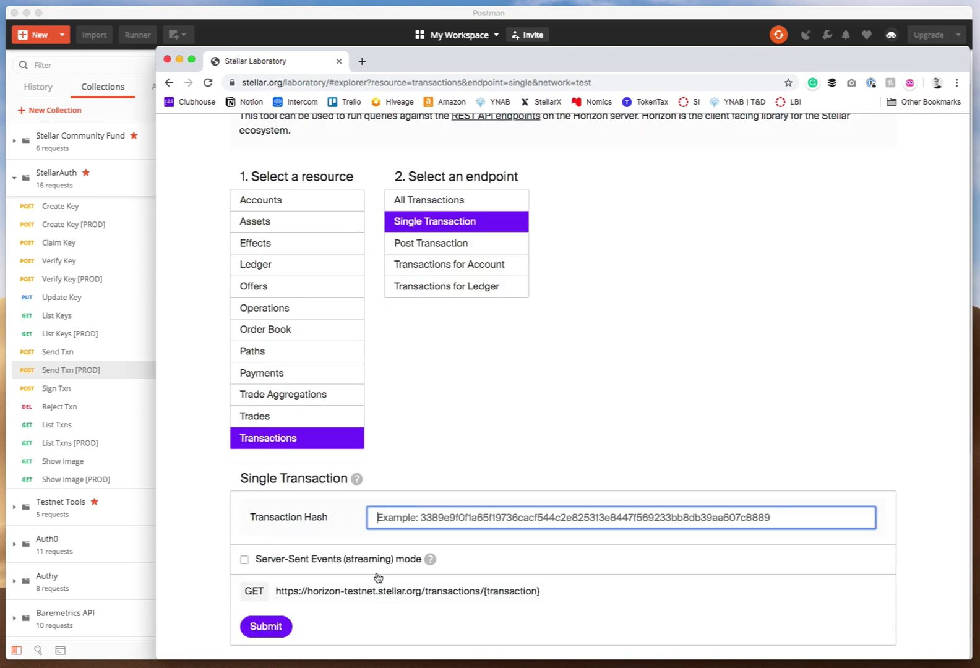
pyautogui.press('super+v')
pyautogui.click(265, 627)
pyautogui.scroll(-10, 360, 420)
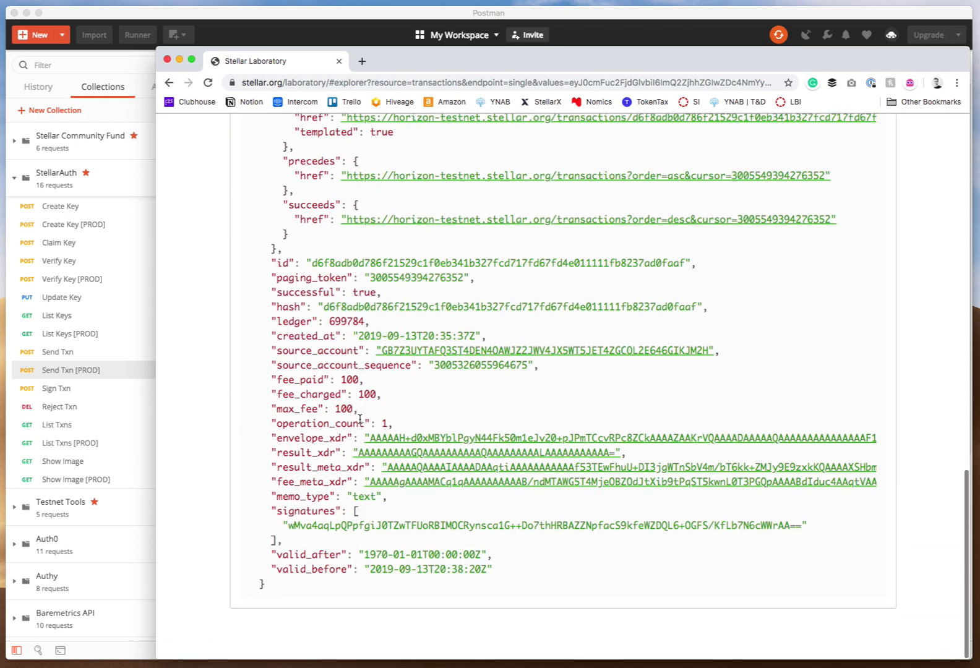
pyautogui.scroll(15, 359, 421)
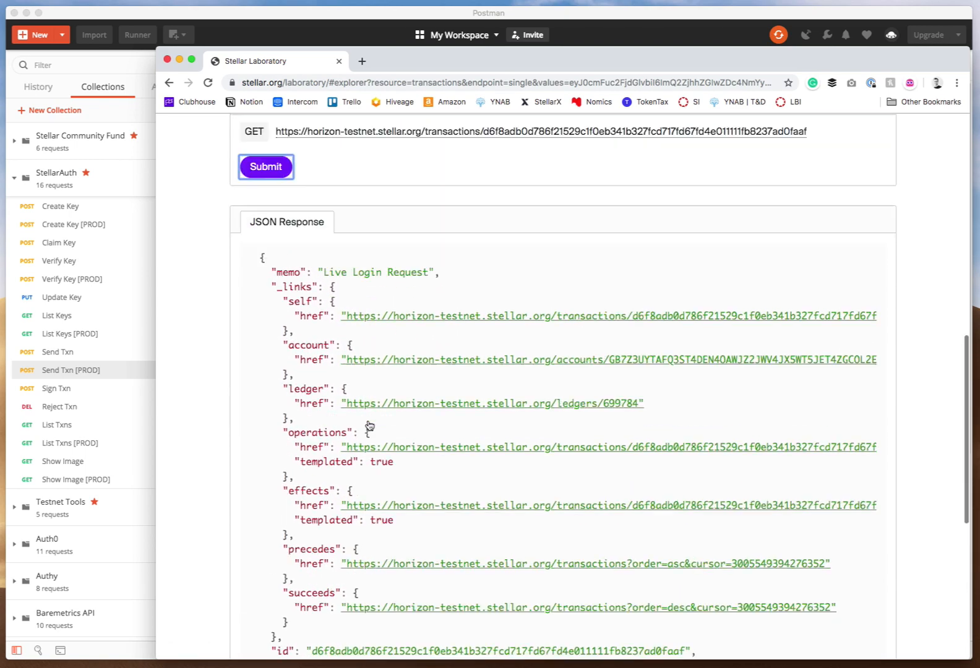
pyautogui.scroll(3, 369, 424)
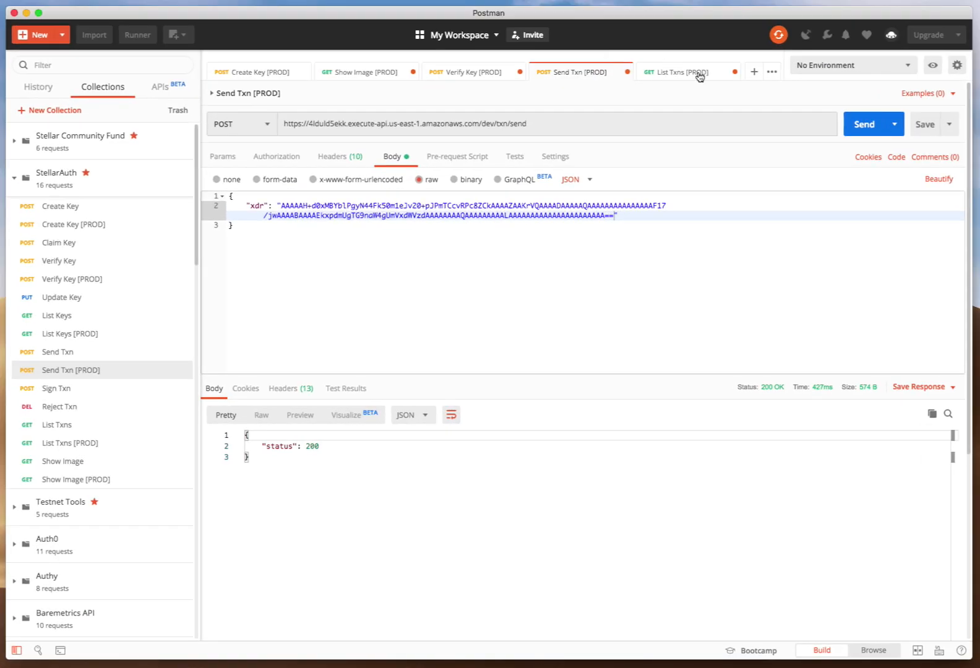
# Send the List Txns [PROD] request and highlight the latest transaction entry in the response.
pyautogui.click(700, 77)
pyautogui.click(866, 99)
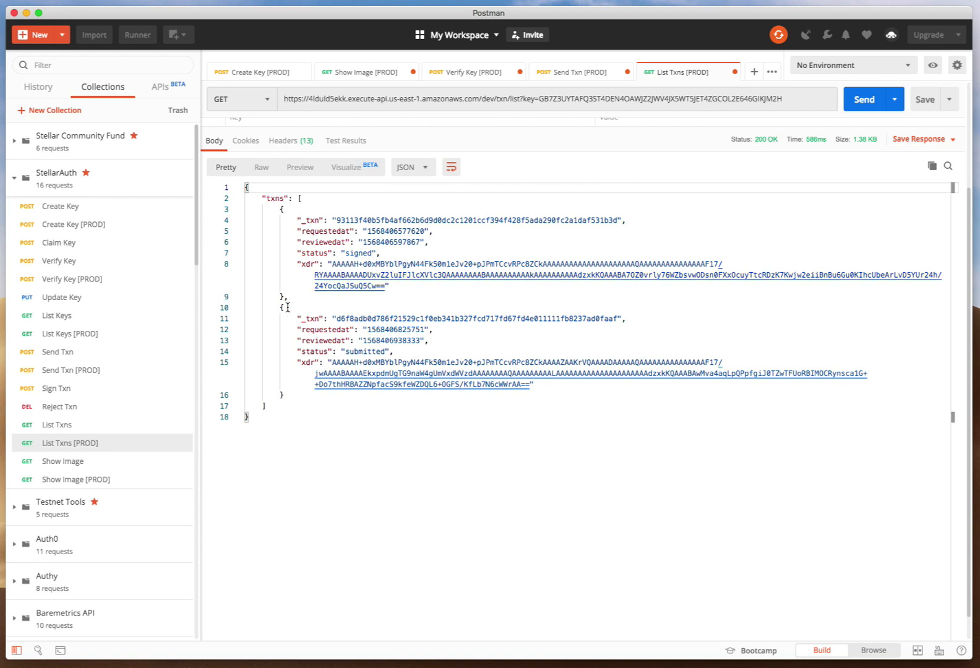
pyautogui.moveTo(280, 307); pyautogui.dragTo(289, 394)
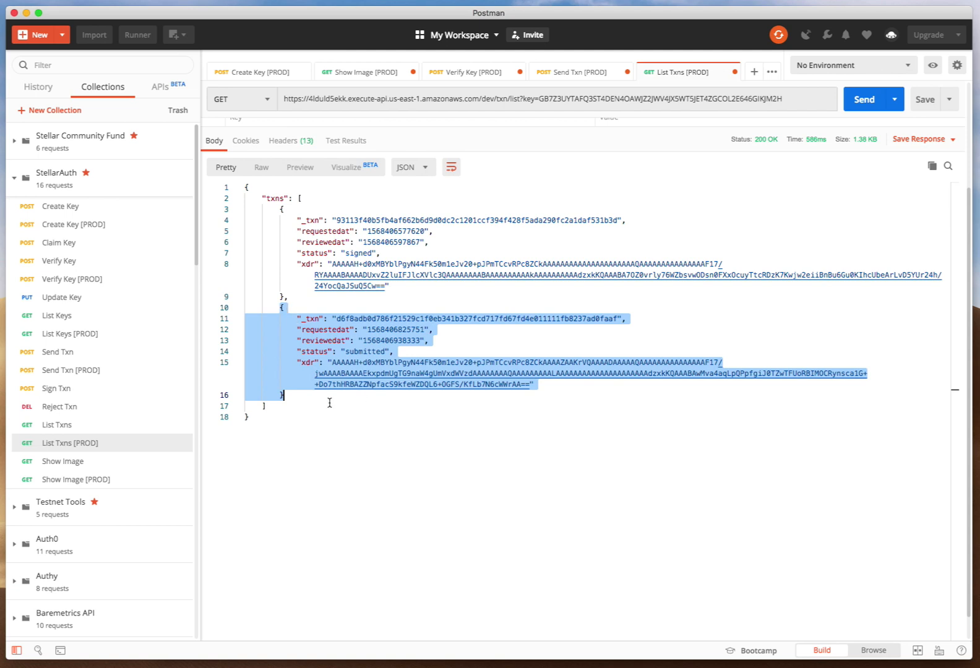
# Compare the StellarAuth request list with the transactions returned by the API.
pyautogui.press('super+Tab')
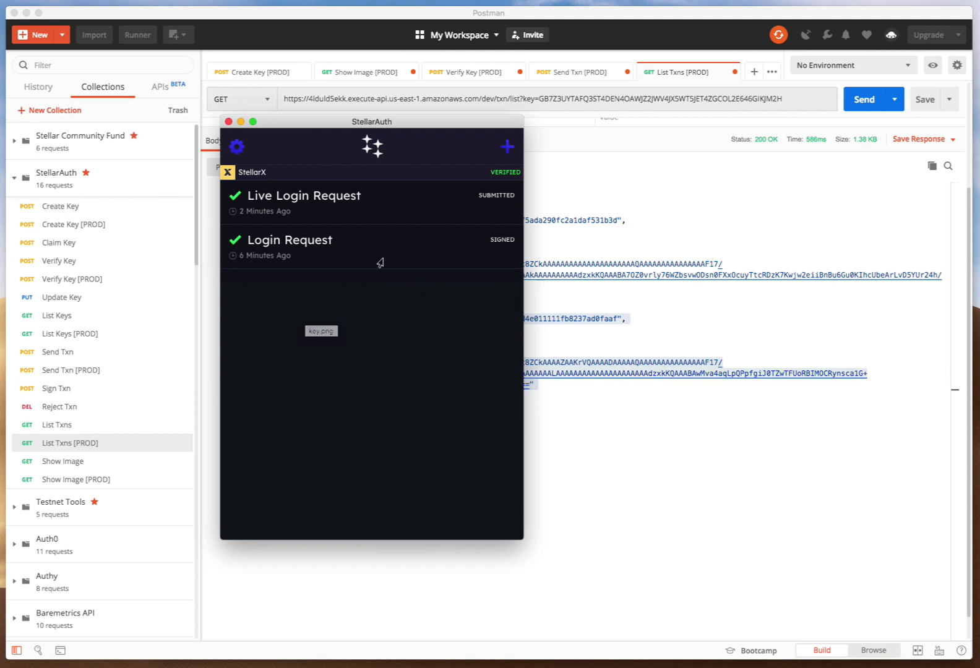
pyautogui.click(597, 336)
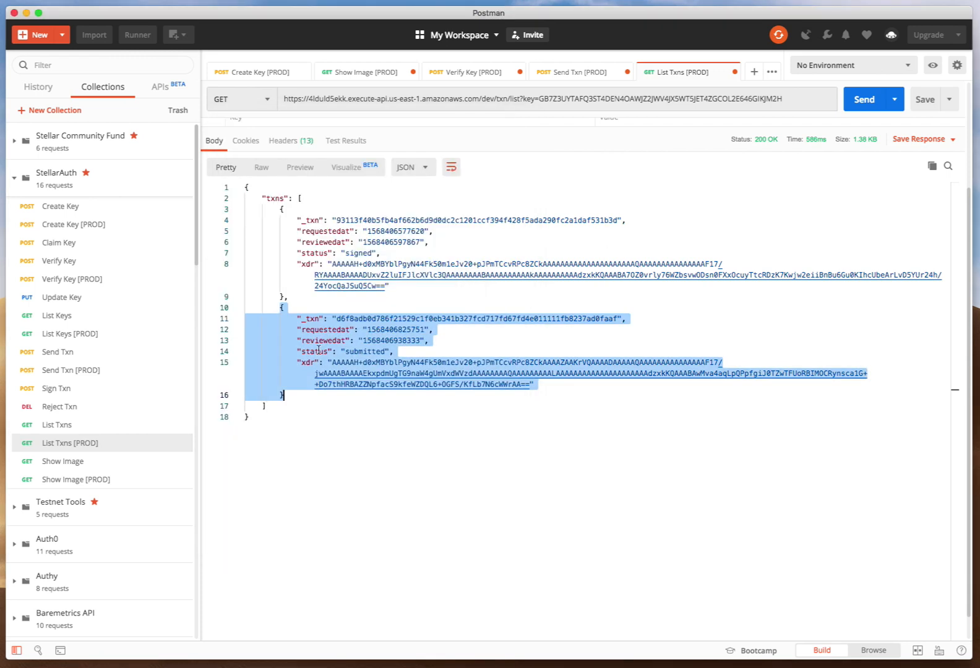
pyautogui.press('super+Tab')
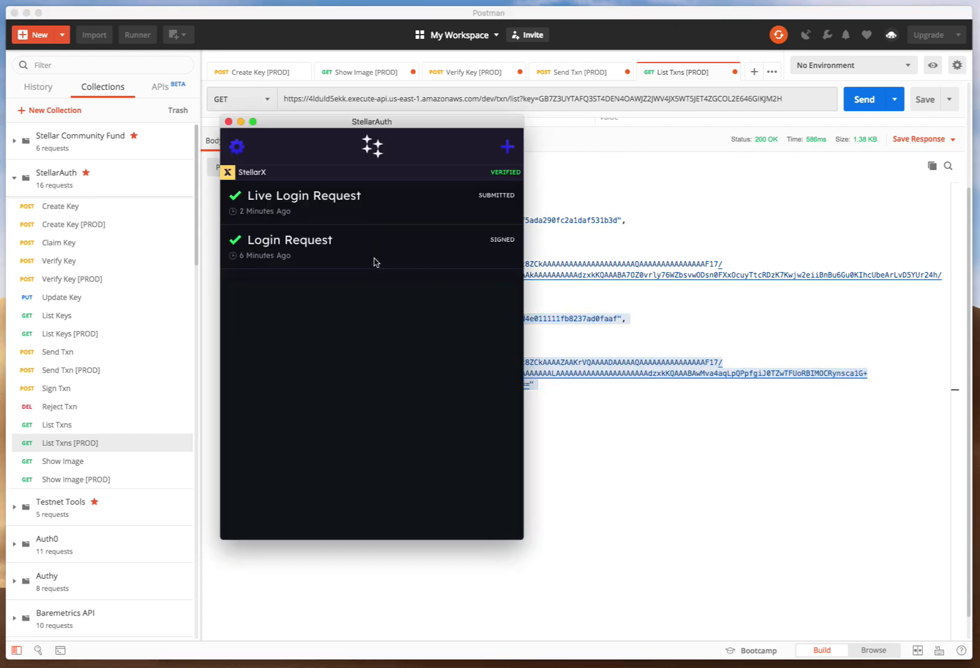
pyautogui.press('super+Tab')
pyautogui.press('super+Tab')
# Open StellarAuth settings and reveal the Account QR Code, then bring up the phone app alongside.
pyautogui.click(237, 148)
pyautogui.click(335, 280)
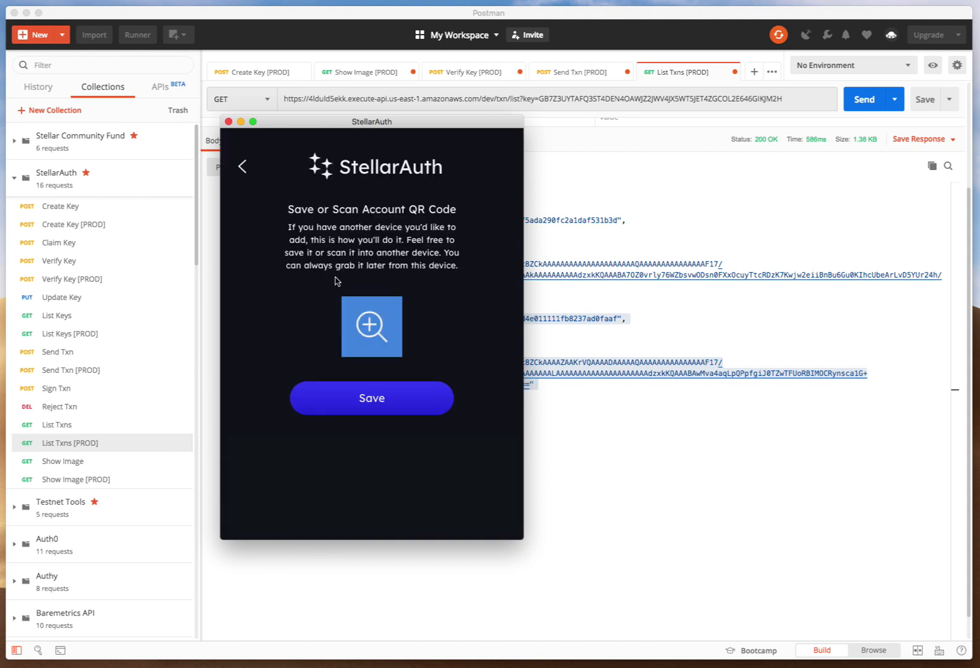
pyautogui.click(372, 314)
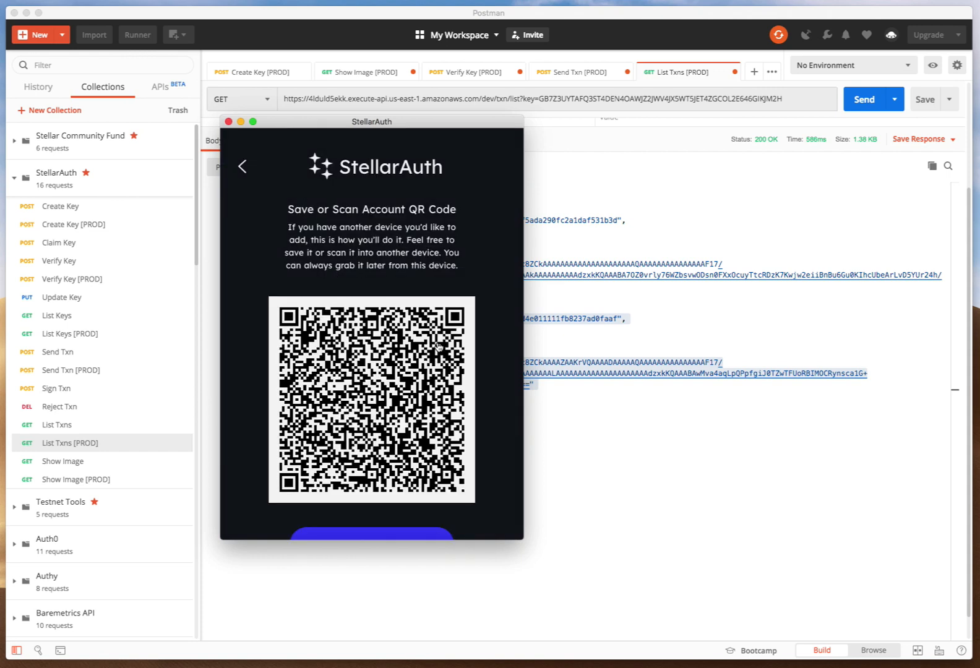
pyautogui.press('super+Tab')
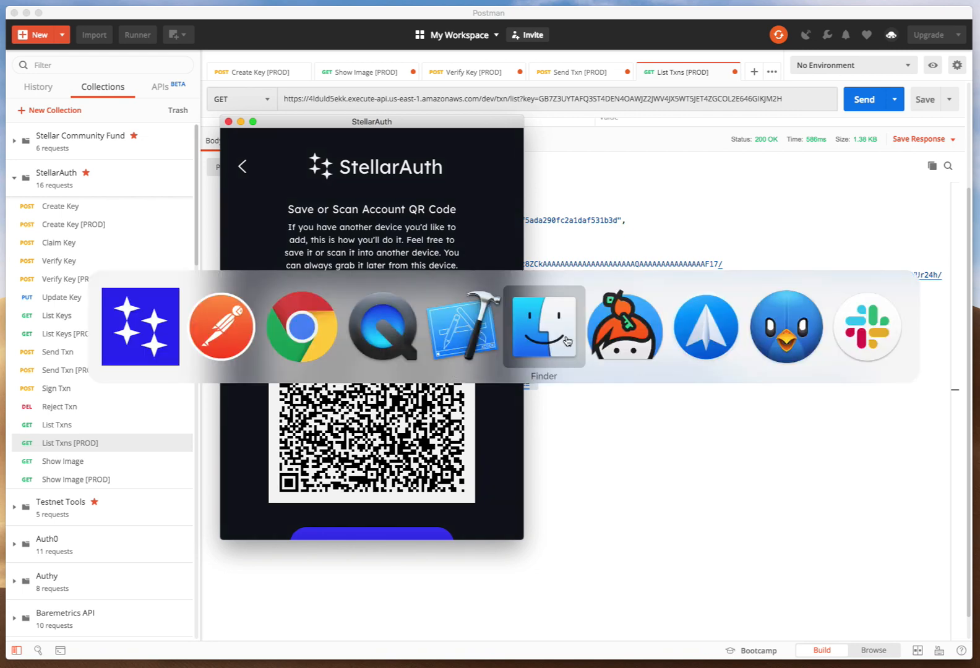
pyautogui.click(385, 344)
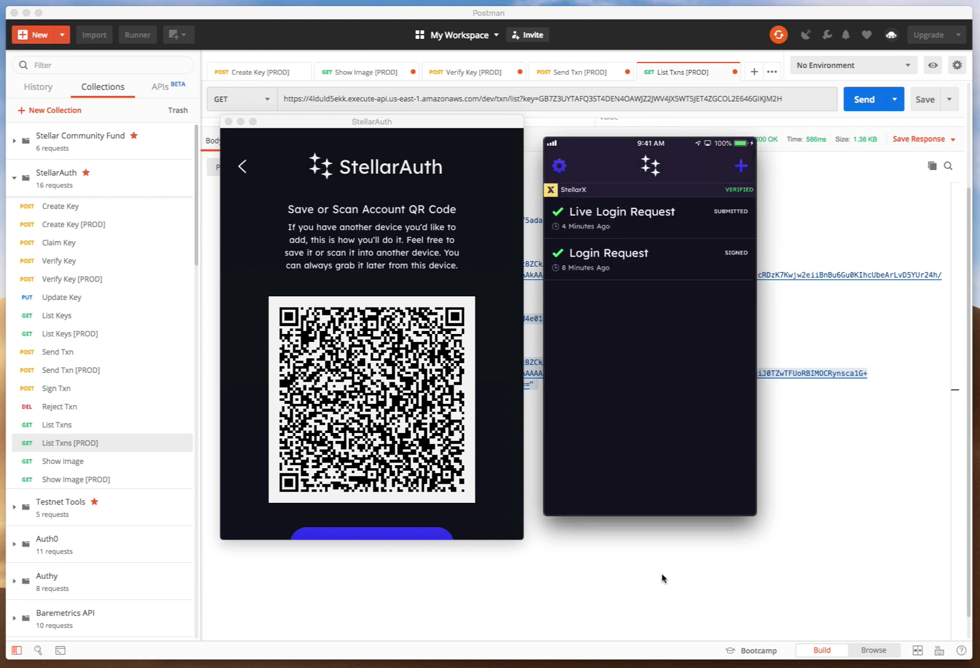
# Return from the Account QR Code screen to the StellarAuth request list.
pyautogui.scroll(-3, 371, 371)
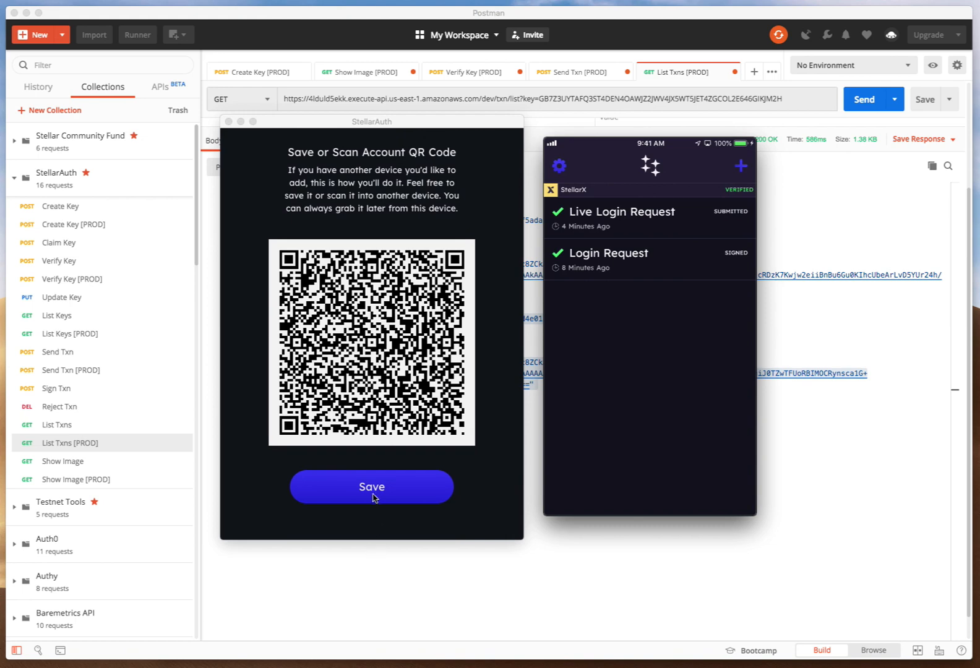
pyautogui.scroll(3, 372, 477)
pyautogui.click(244, 165)
pyautogui.click(243, 165)
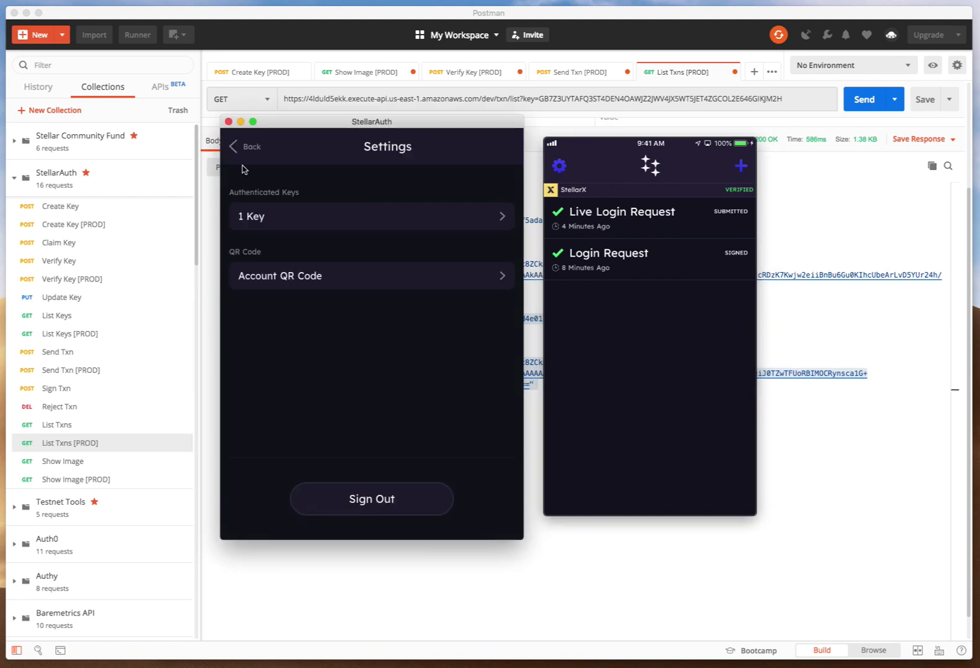
pyautogui.click(247, 152)
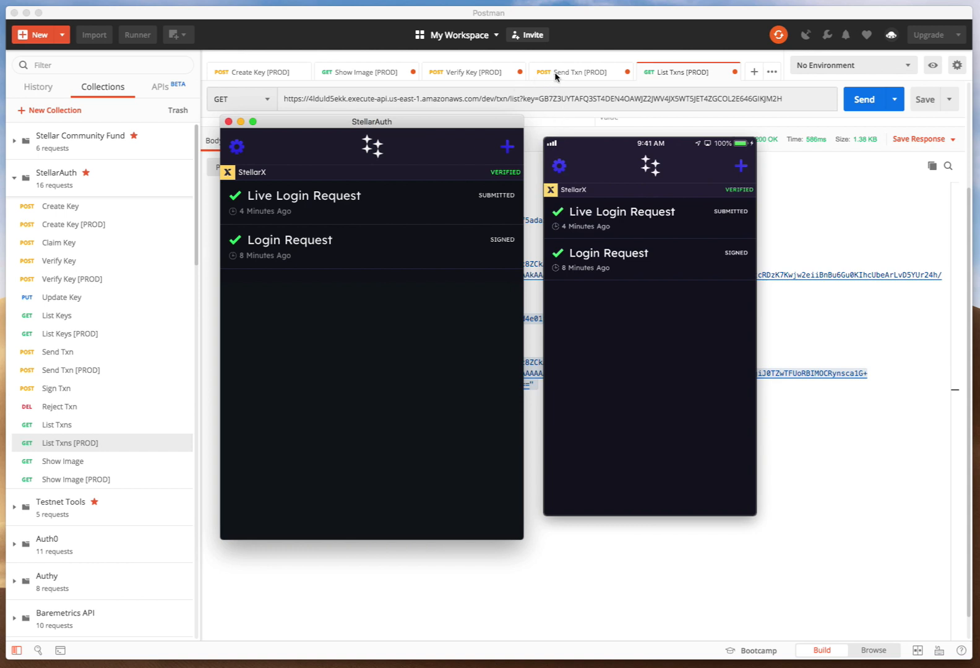
# In the Transaction Builder, fetch the next sequence number and set the memo to Live Login Request 2.
pyautogui.press('super+Tab')
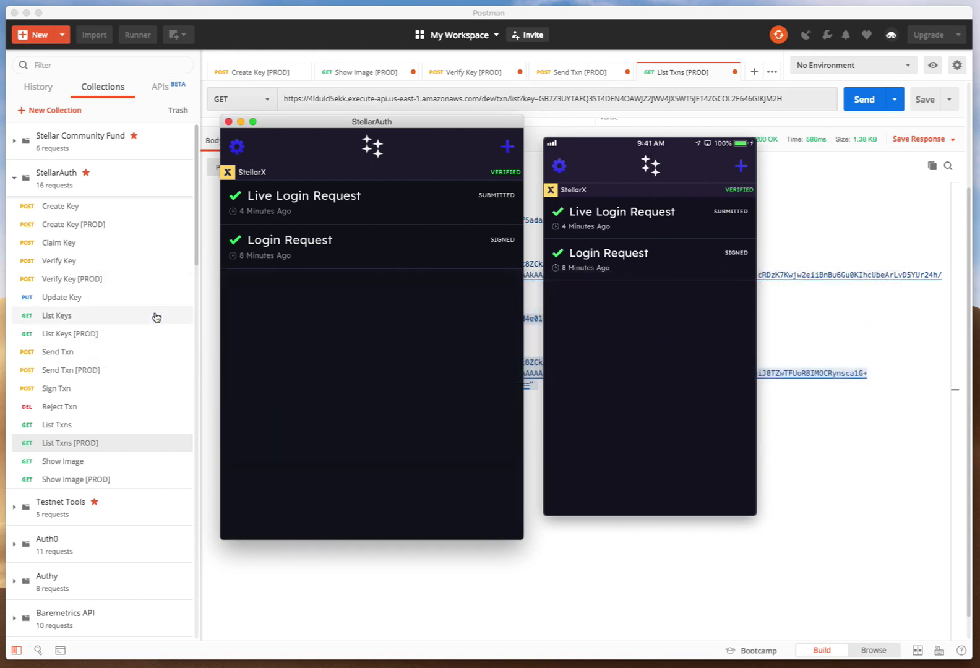
pyautogui.press('super+Tab')
pyautogui.press('super+Tab')
pyautogui.press('super+Tab')
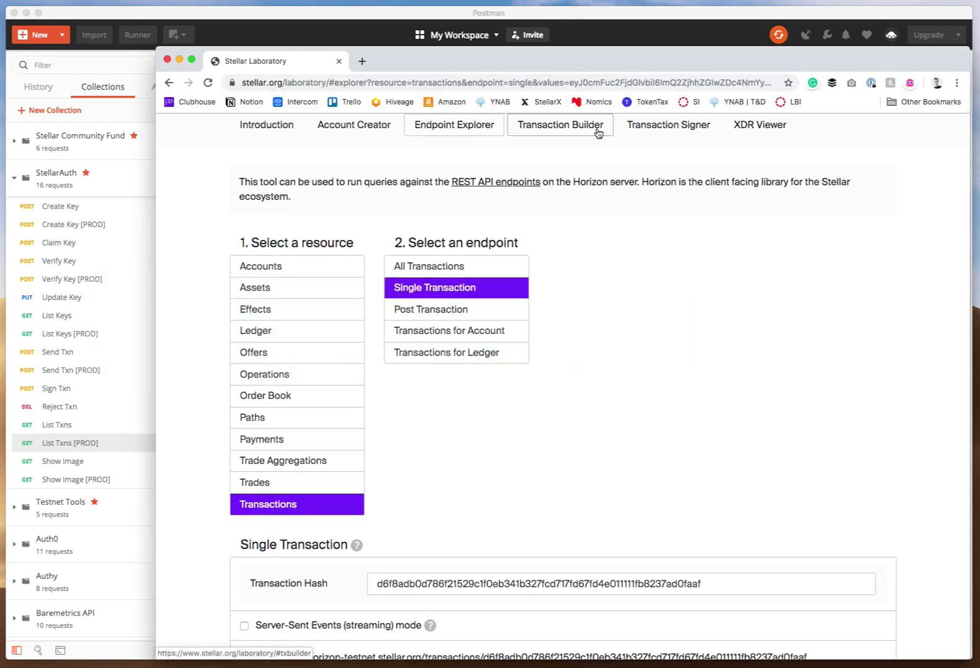
pyautogui.click(572, 129)
pyautogui.click(458, 424)
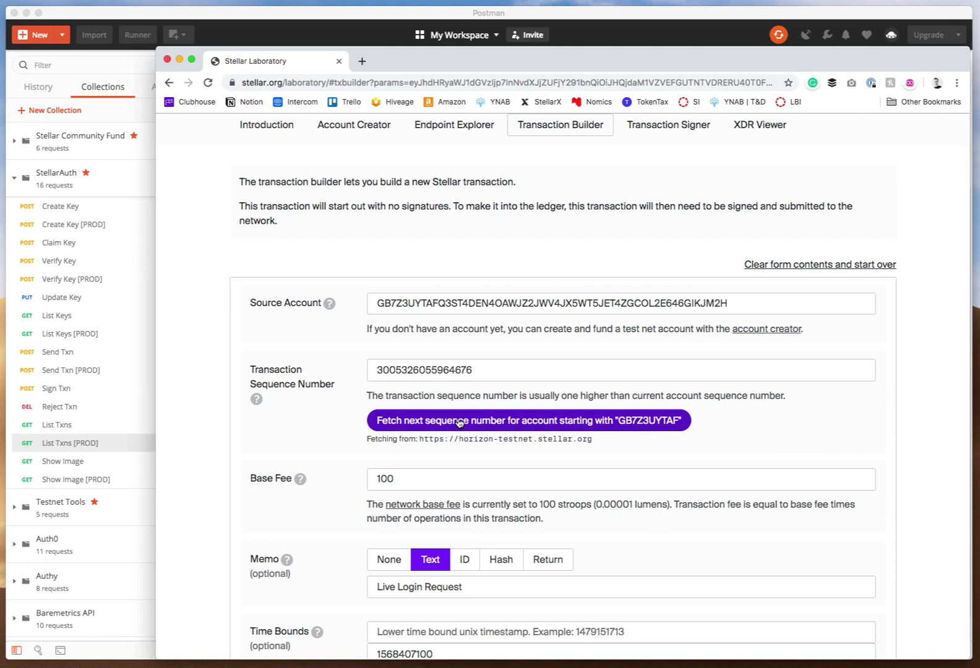
pyautogui.scroll(-5, 457, 421)
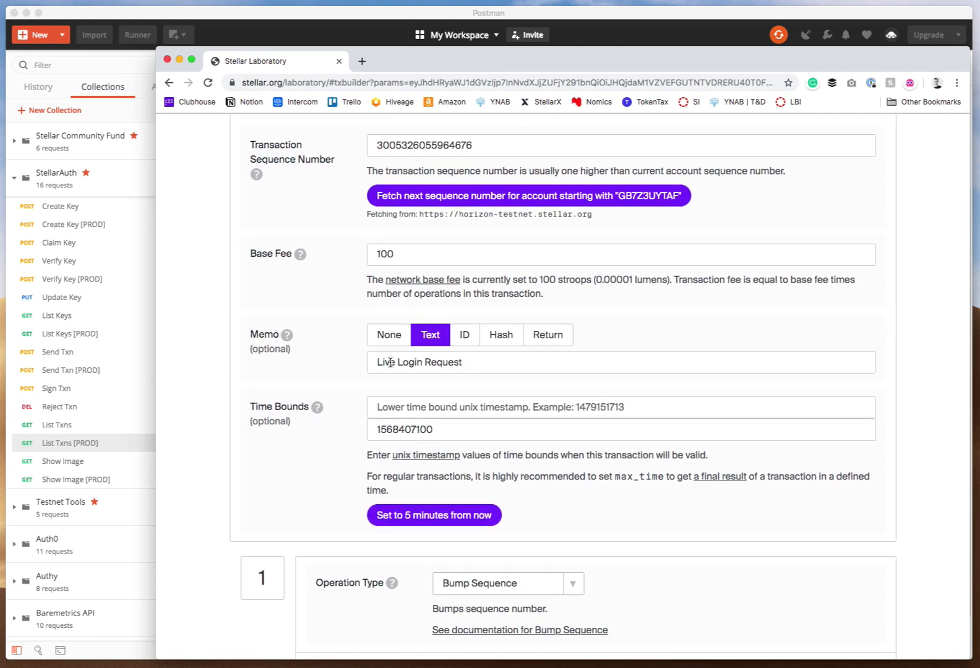
pyautogui.click(468, 366)
pyautogui.write('2')
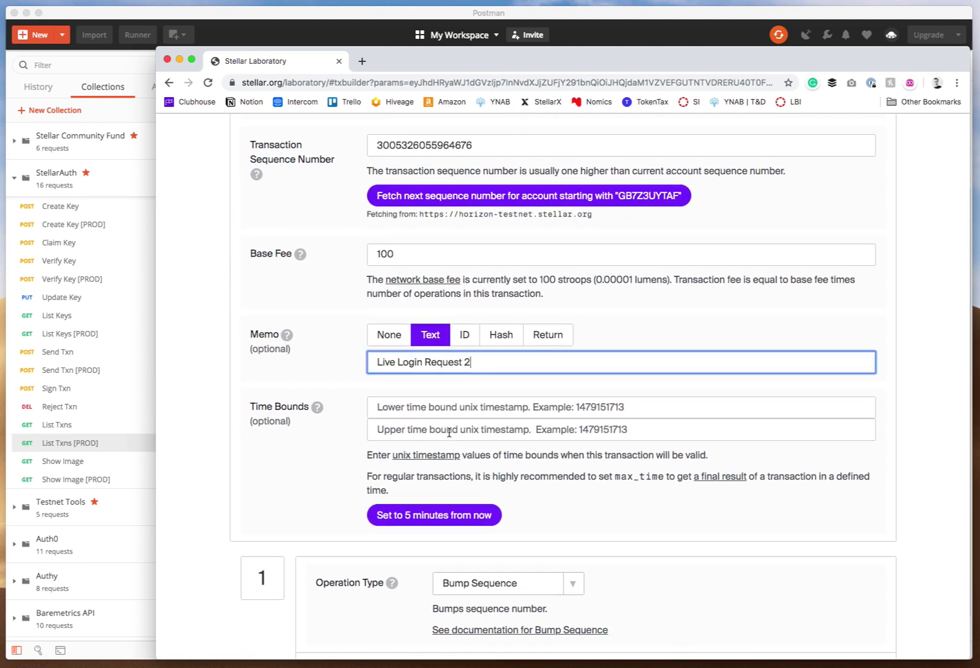
pyautogui.scroll(-8, 415, 526)
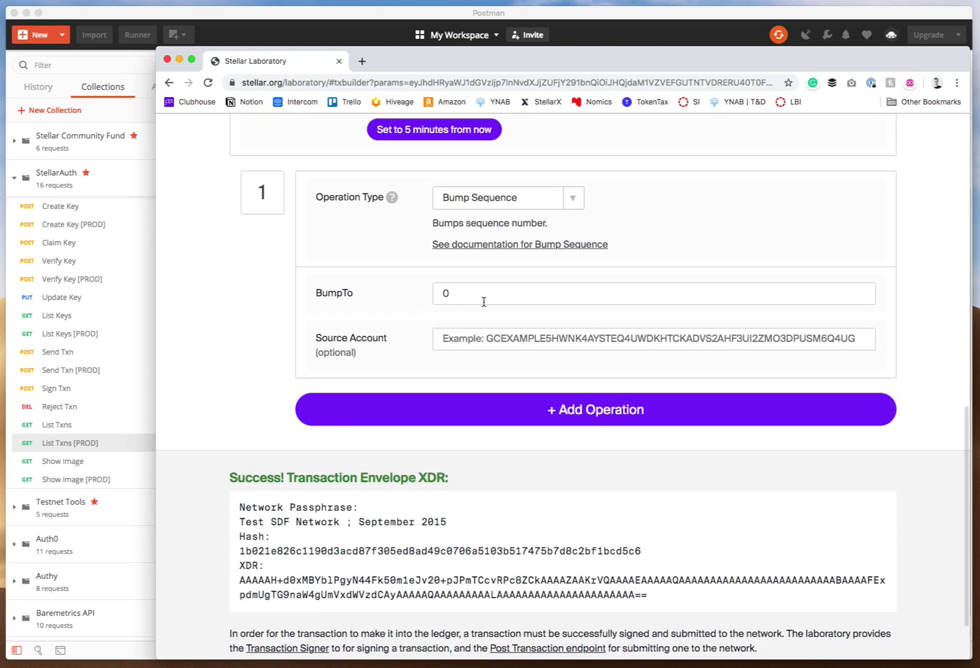
pyautogui.scroll(-3, 453, 396)
# Open the new transaction in the Transaction Signer and copy its transaction envelope XDR.
pyautogui.click(309, 597)
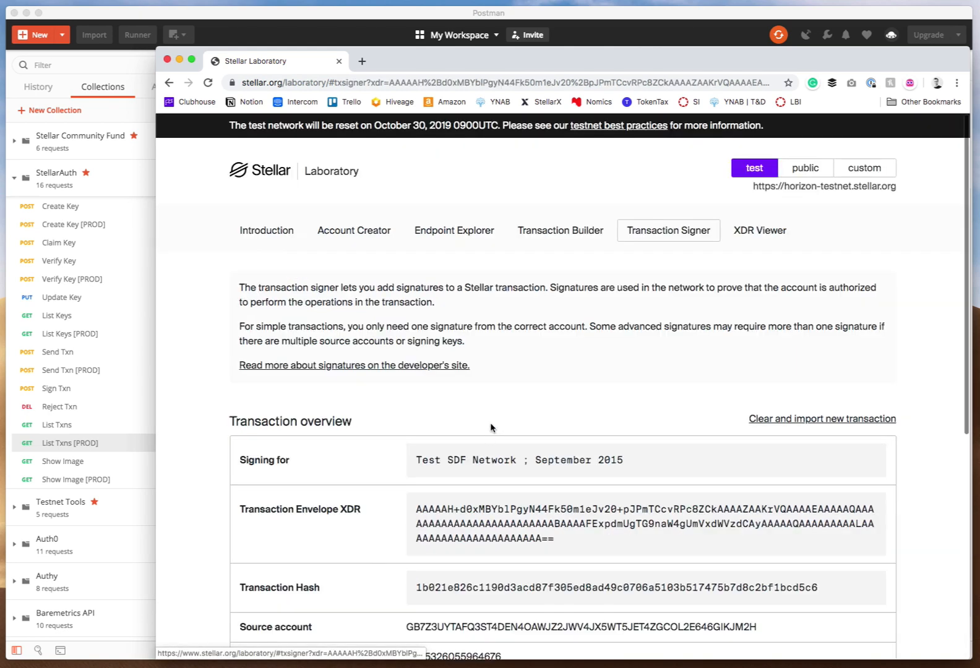
pyautogui.click(477, 516)
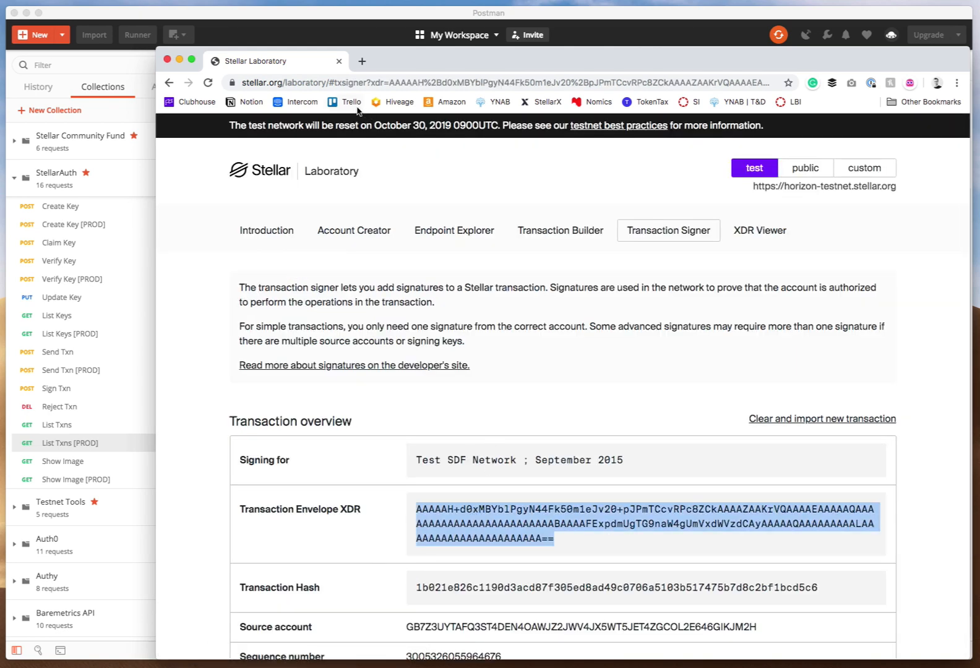
# Replace the xdr value in the Send Txn [PROD] request body with the new envelope XDR and send it.
pyautogui.click(327, 24)
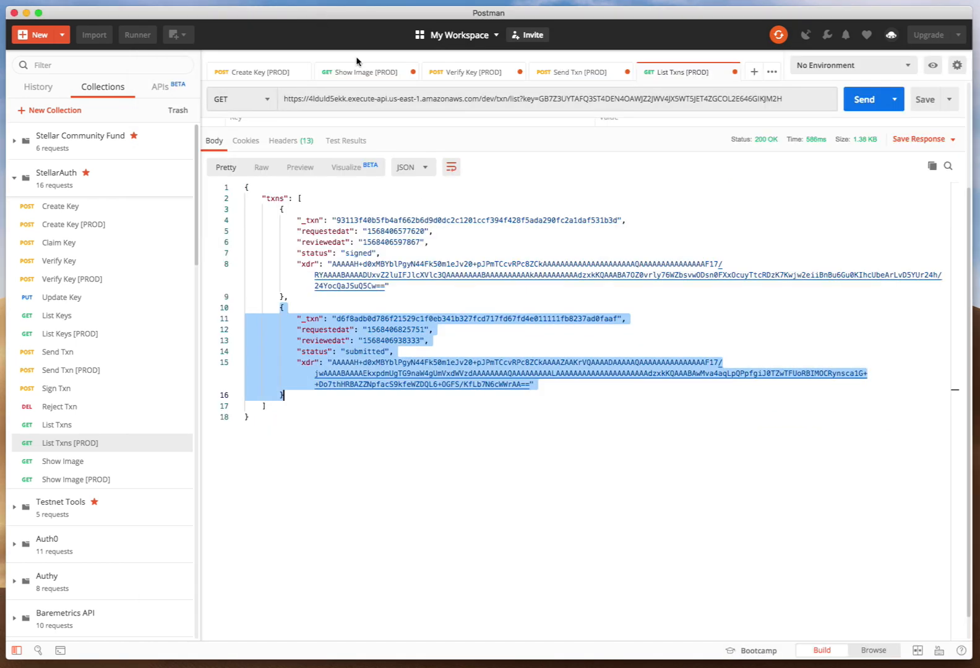
pyautogui.click(567, 73)
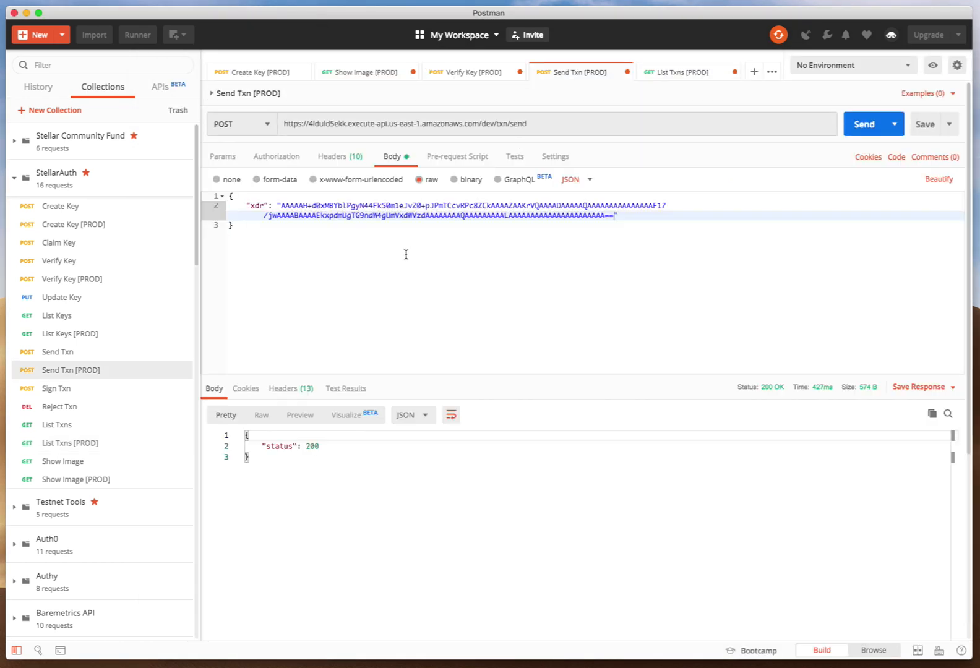
pyautogui.click(281, 205)
pyautogui.press('super+shift+Down')
pyautogui.hotkey('shift', 'Left')
pyautogui.hotkey('shift', 'Left')
pyautogui.hotkey('shift', 'Left')
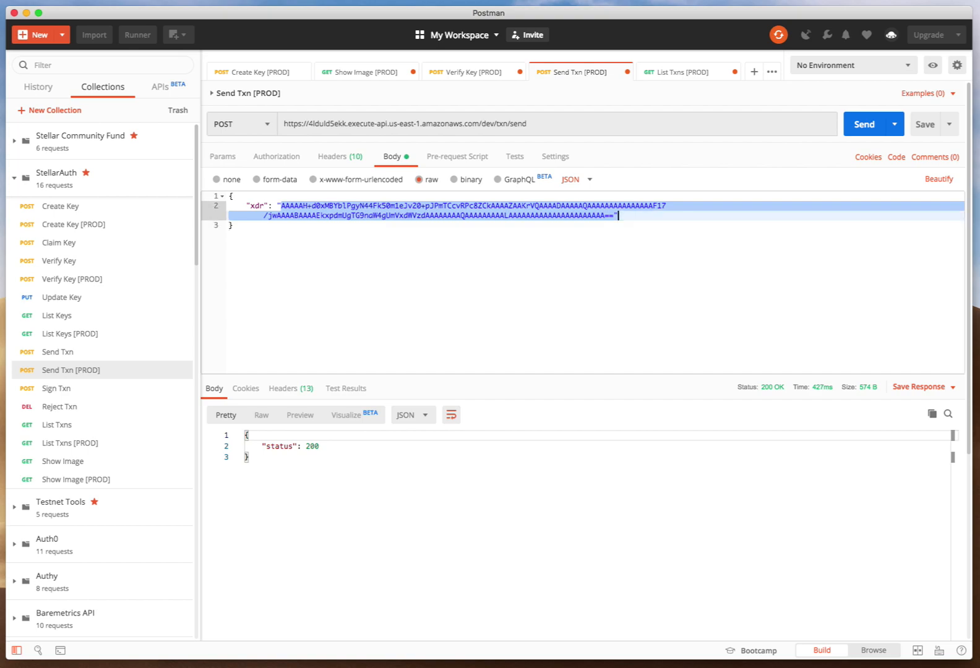
pyautogui.press('super+v')
pyautogui.press('super+Return')
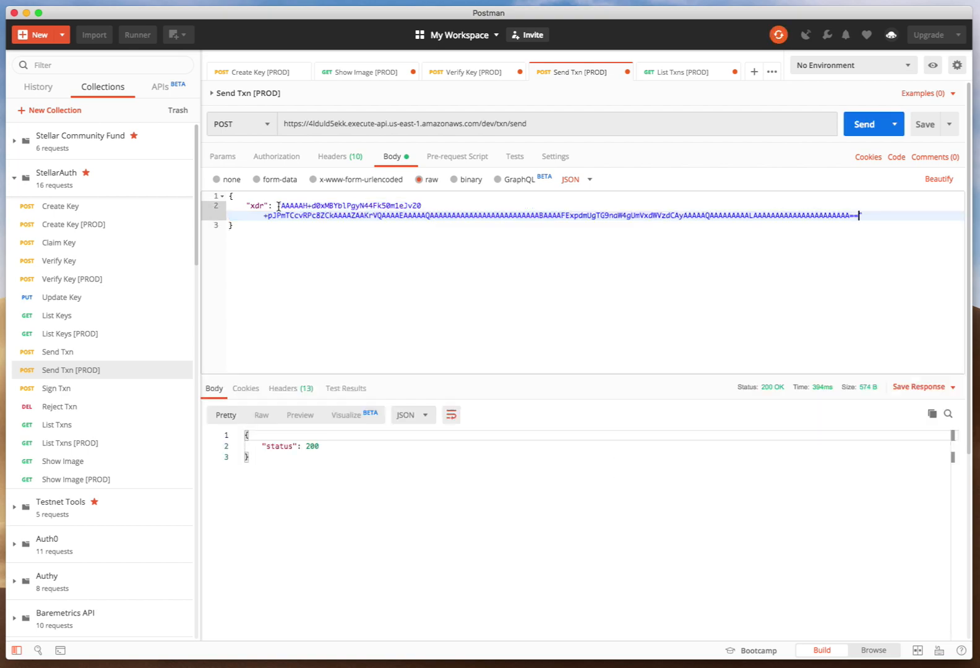
# Check the status of Live Login Request 2 in both StellarAuth apps.
pyautogui.press('super+Tab')
pyautogui.hotkey('ctrl', 'Up')
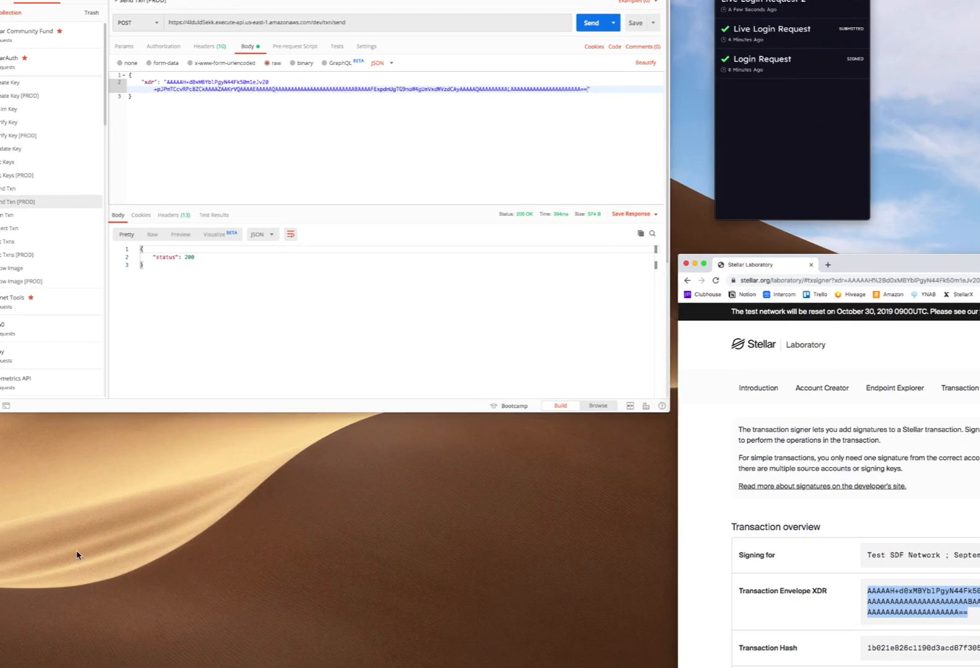
pyautogui.click(787, 139)
pyautogui.press('super+Tab')
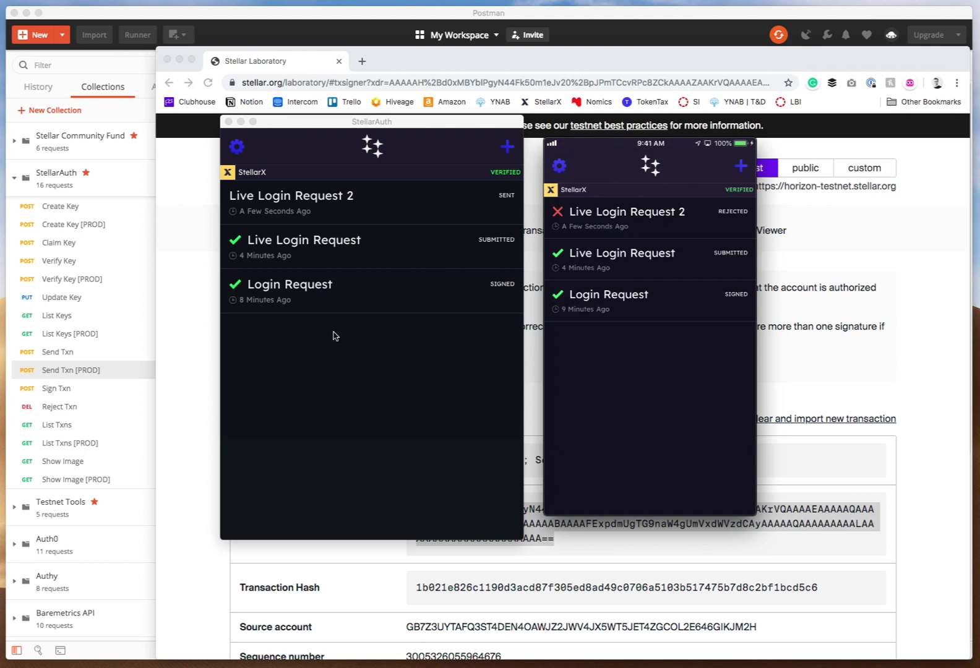
pyautogui.click(375, 154)
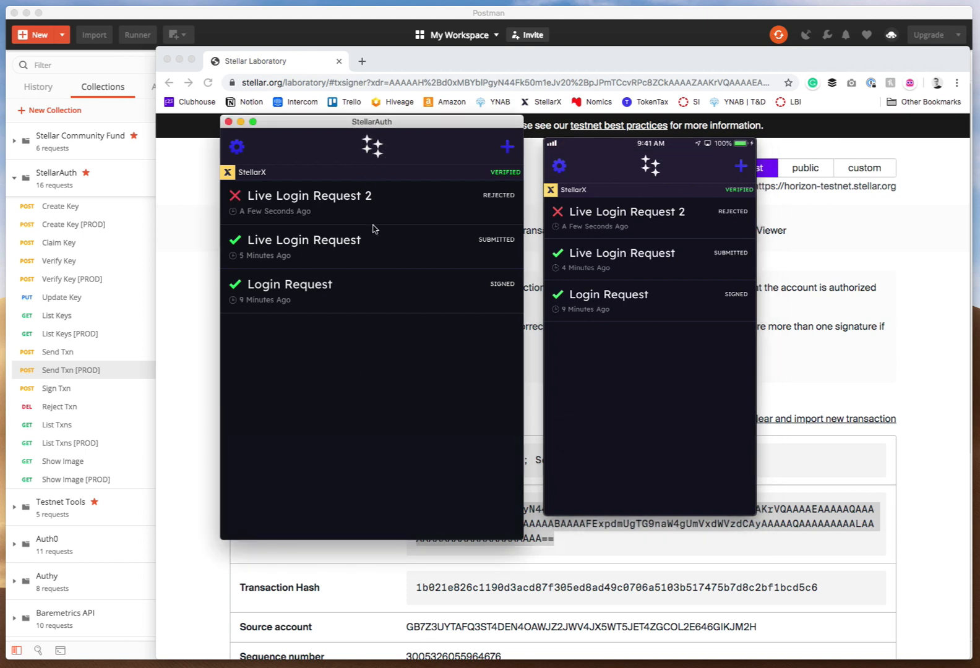